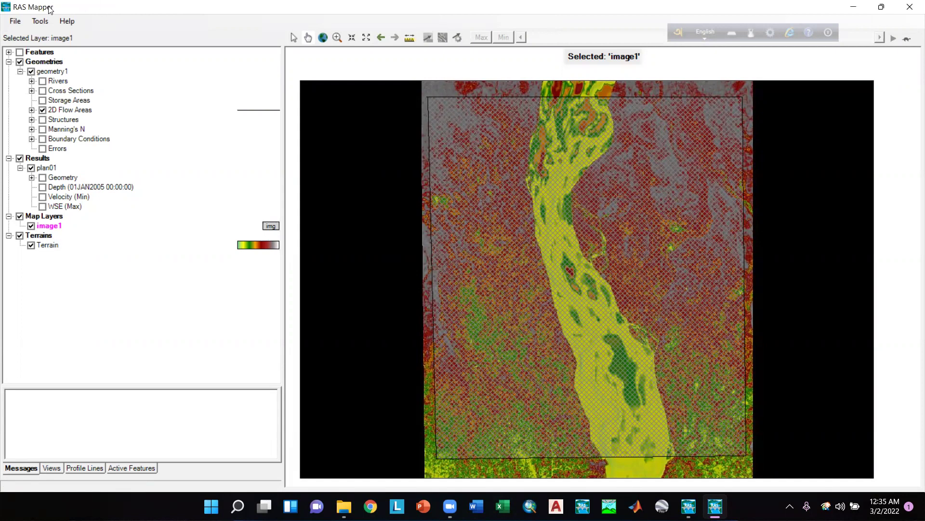
# Add Google Map as web imagery to the project's map layers.
pyautogui.click(44, 22)
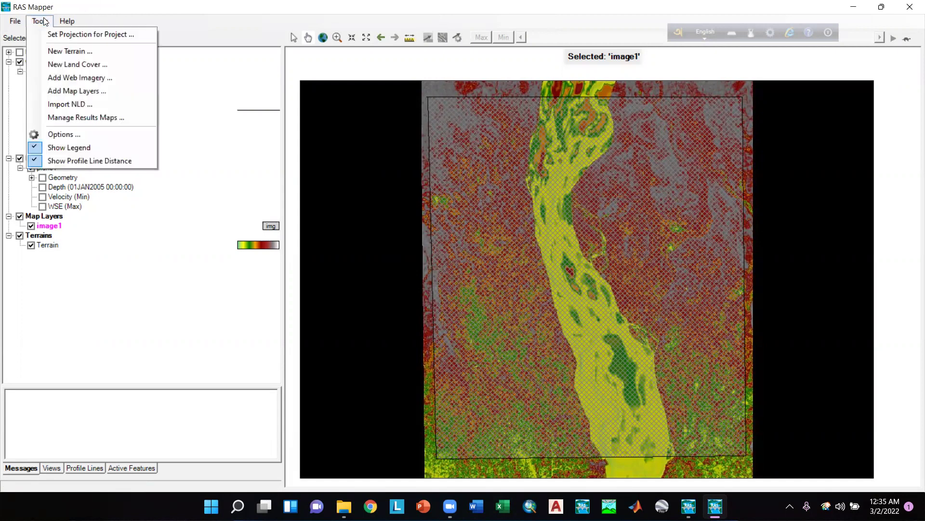
pyautogui.click(75, 78)
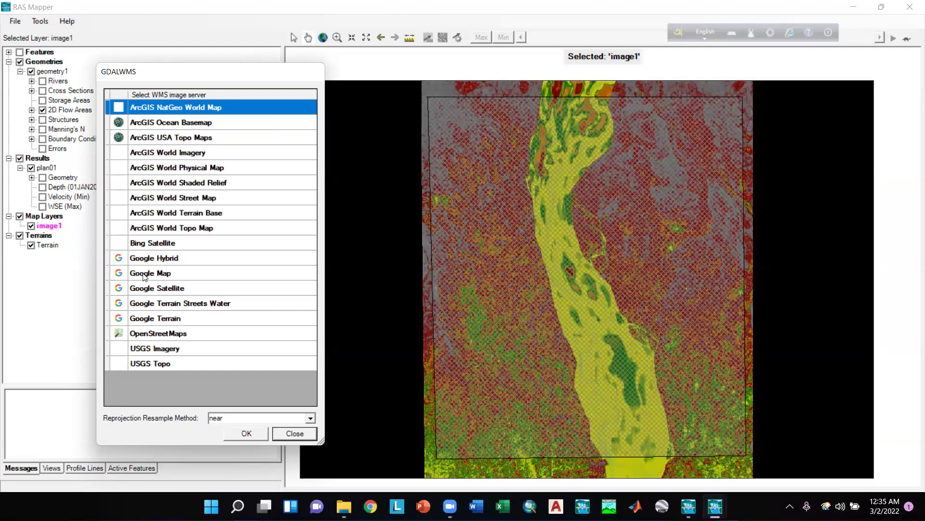
pyautogui.click(144, 275)
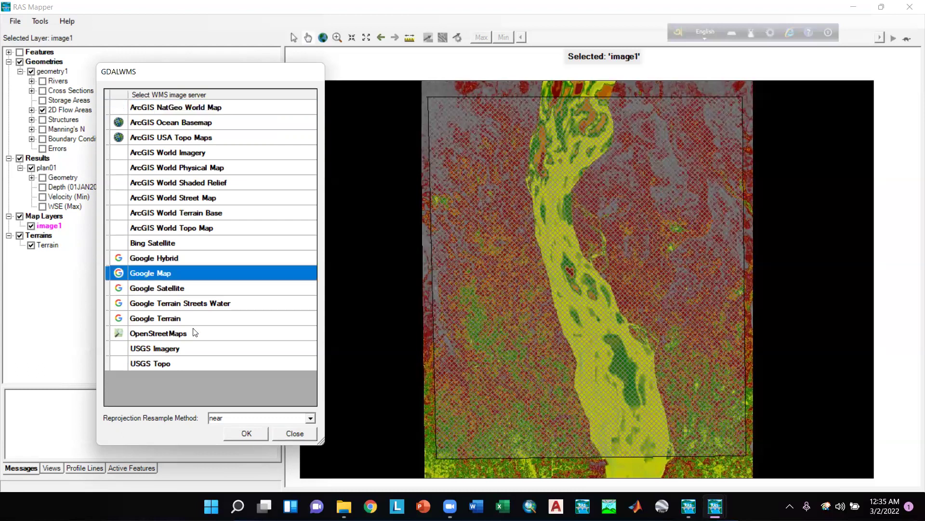
pyautogui.click(247, 433)
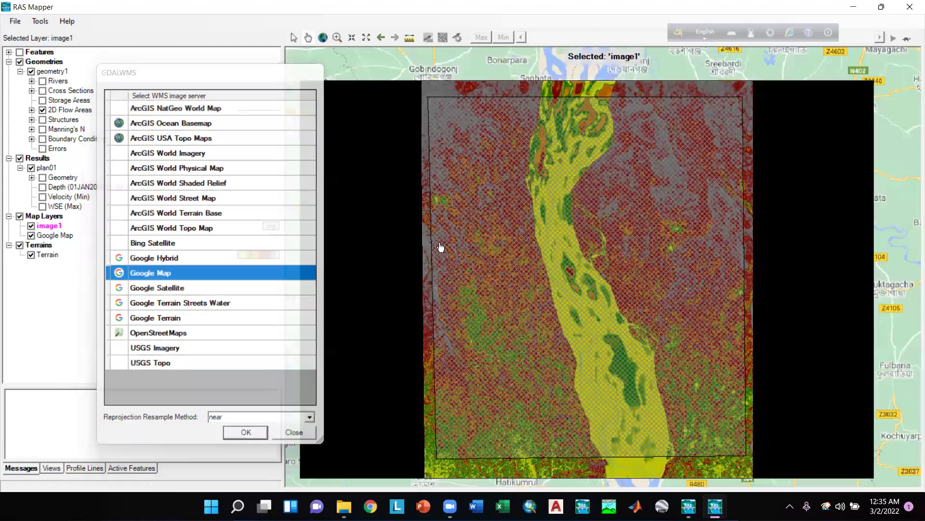
# Make the image1 map layer nearly transparent in its image display properties.
pyautogui.scroll(-1, 326, 214)
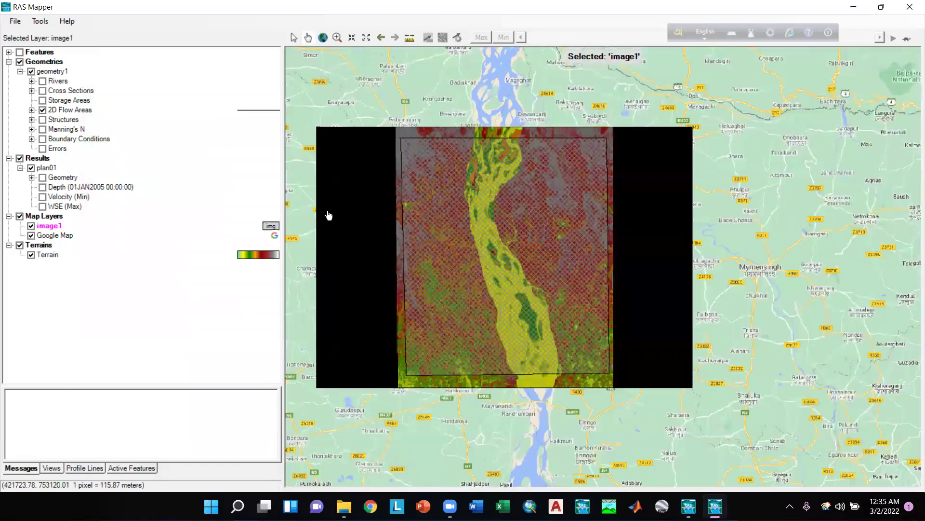
pyautogui.moveTo(358, 207); pyautogui.dragTo(434, 212)
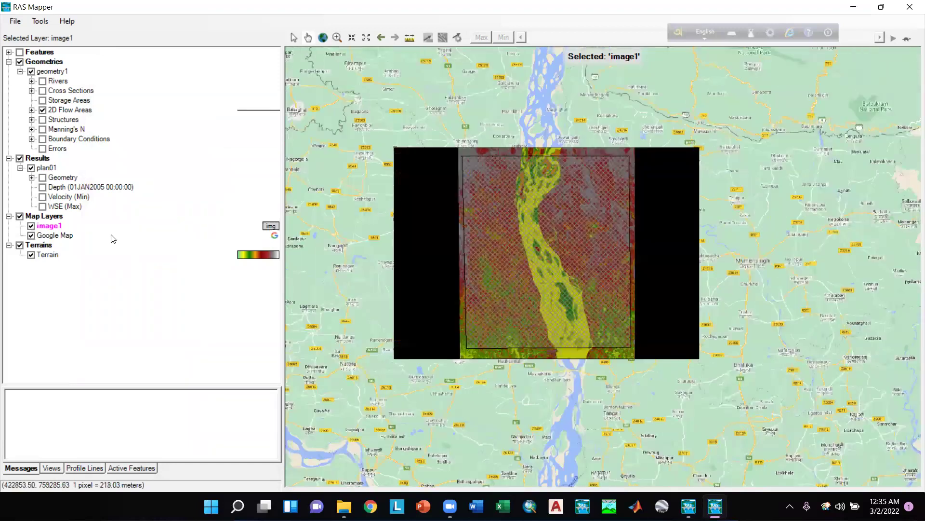
pyautogui.rightClick(54, 228)
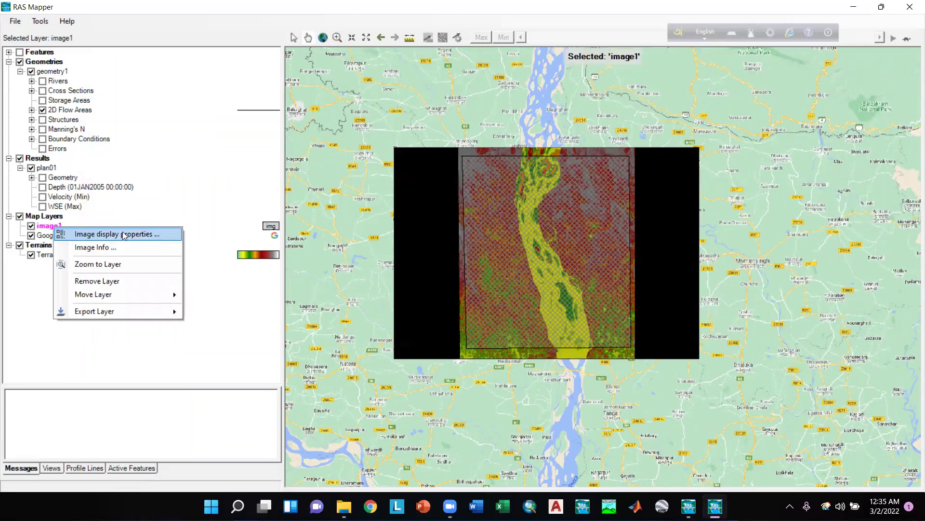
pyautogui.click(123, 235)
pyautogui.moveTo(286, 49); pyautogui.dragTo(54, 40)
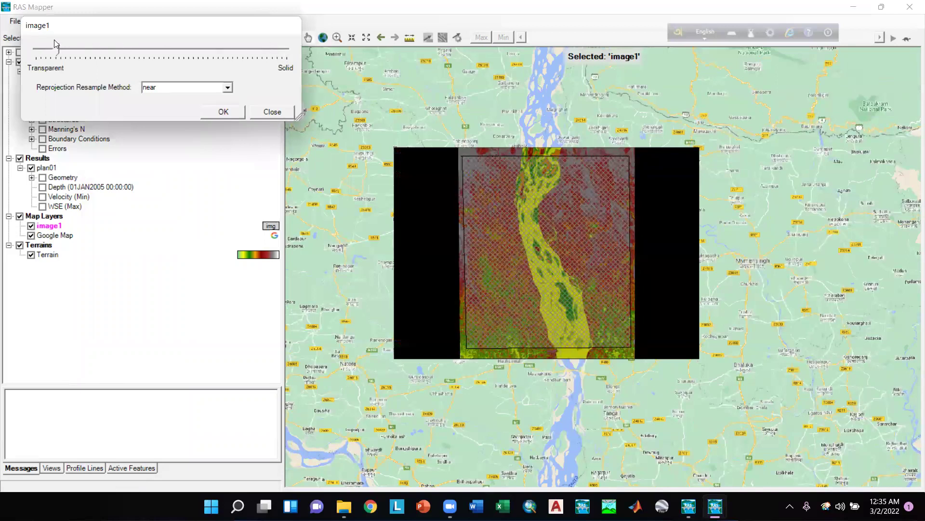
pyautogui.click(212, 113)
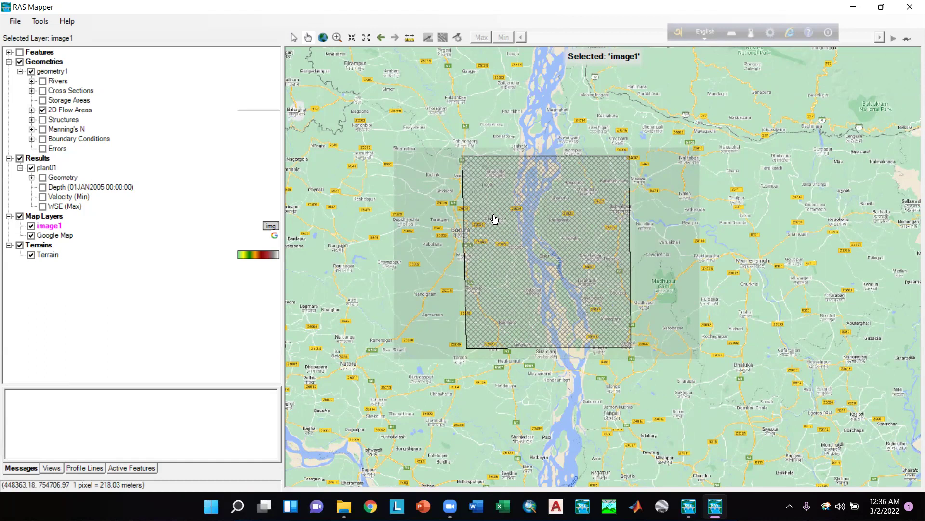
# Switch to the HEC-RAS main window and open the geometric data editor for geometry1 in a maximized window.
pyautogui.scroll(1, 511, 253)
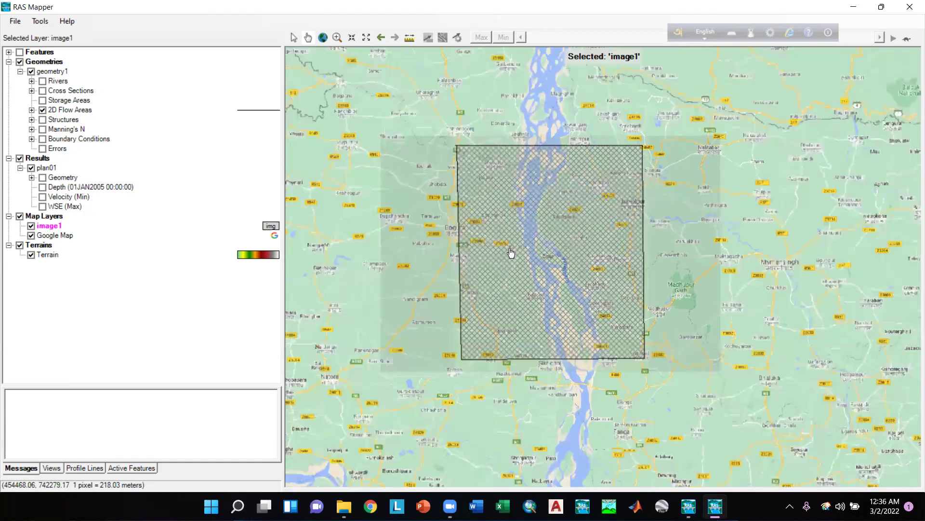
pyautogui.scroll(3, 511, 252)
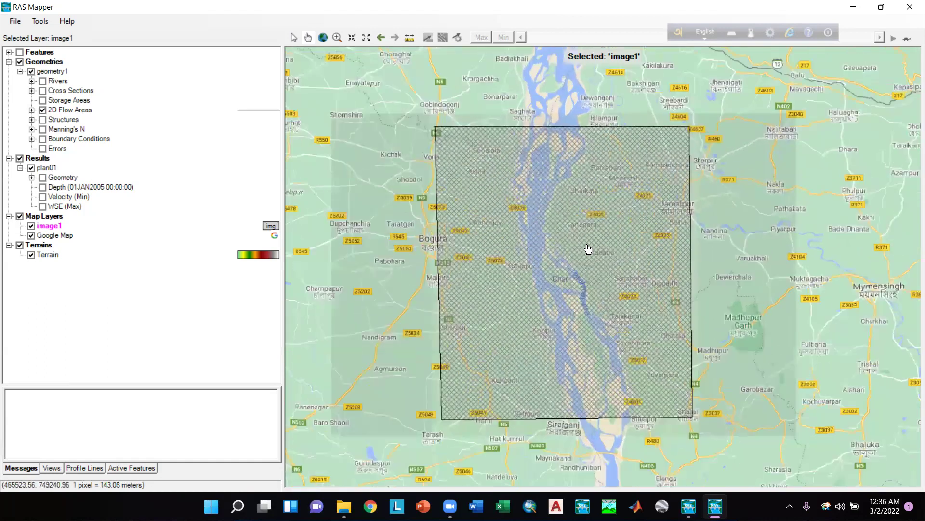
pyautogui.scroll(1, 501, 250)
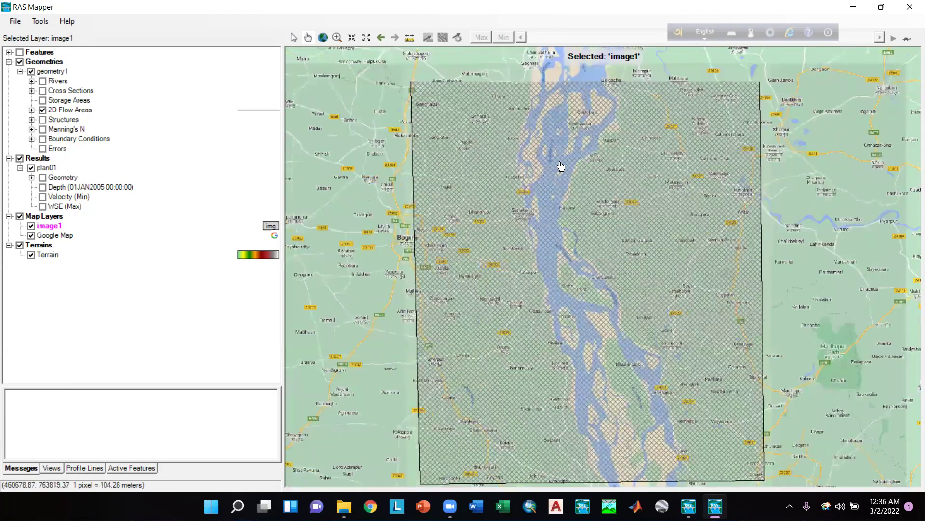
pyautogui.scroll(1, 557, 149)
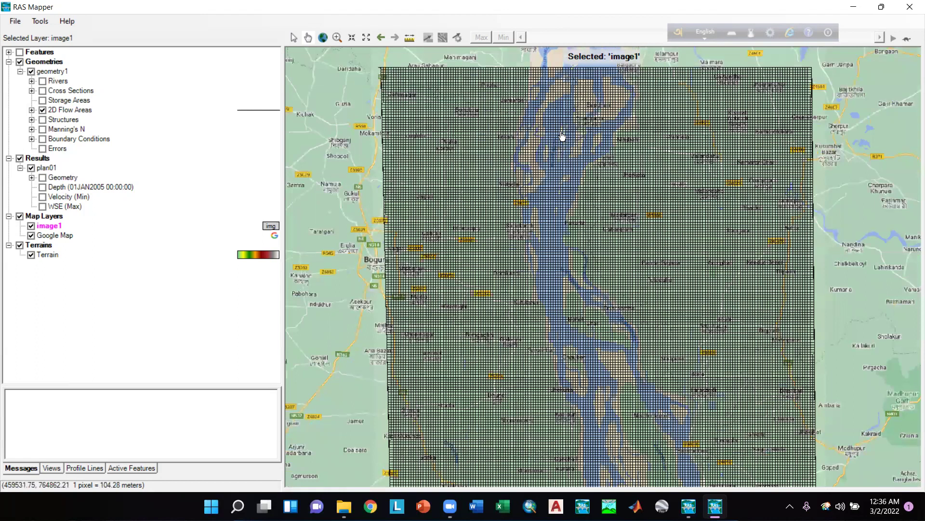
pyautogui.scroll(1, 436, 264)
pyautogui.moveTo(688, 505)
pyautogui.click(690, 464)
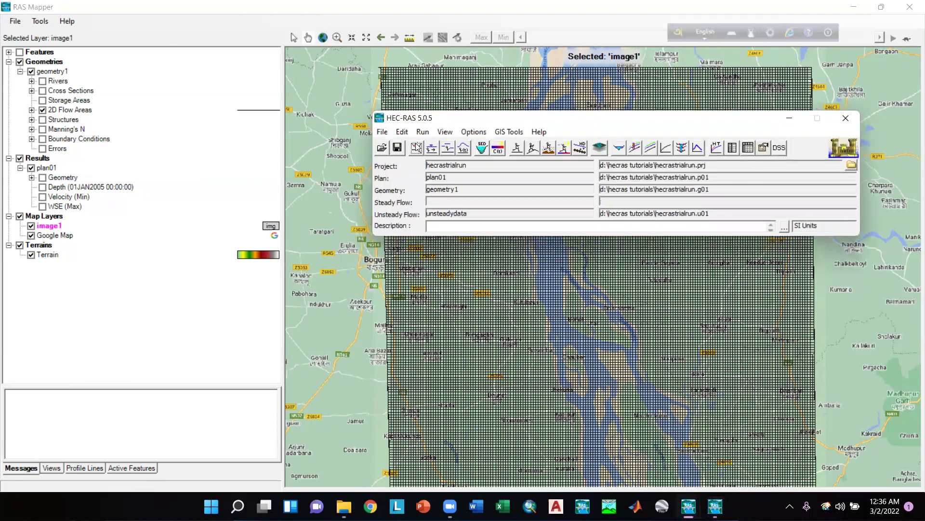
pyautogui.click(416, 148)
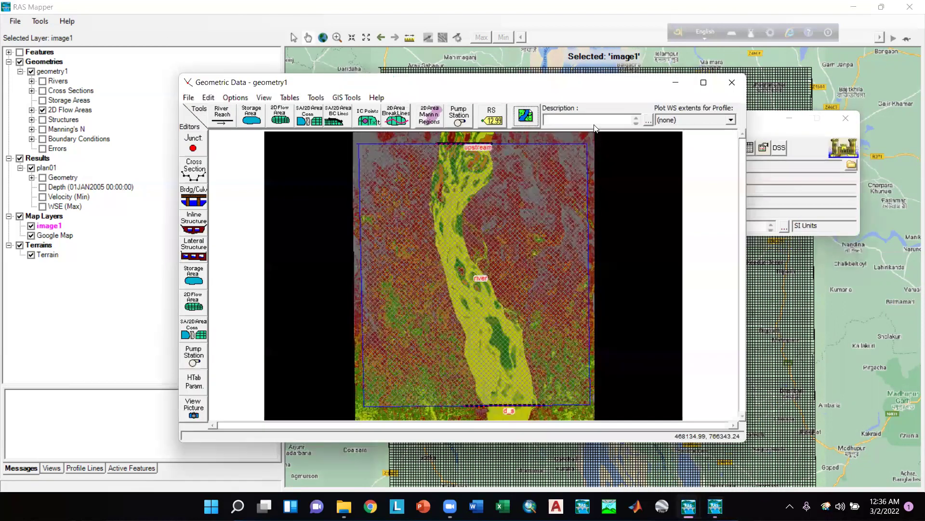
pyautogui.moveTo(347, 82); pyautogui.dragTo(305, 126)
pyautogui.click(672, 131)
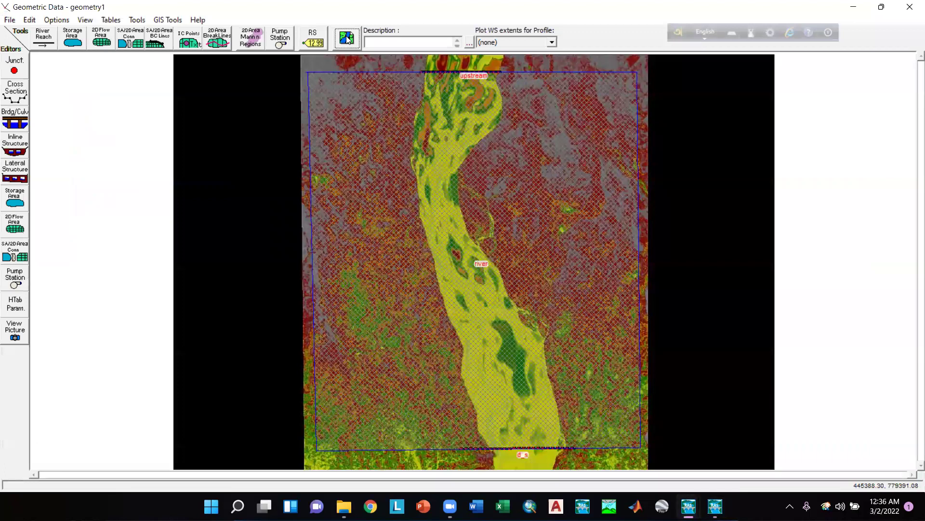
# Turn on Google Map as a background layer of the schematic, switching image1 off and back on to compare.
pyautogui.click(347, 39)
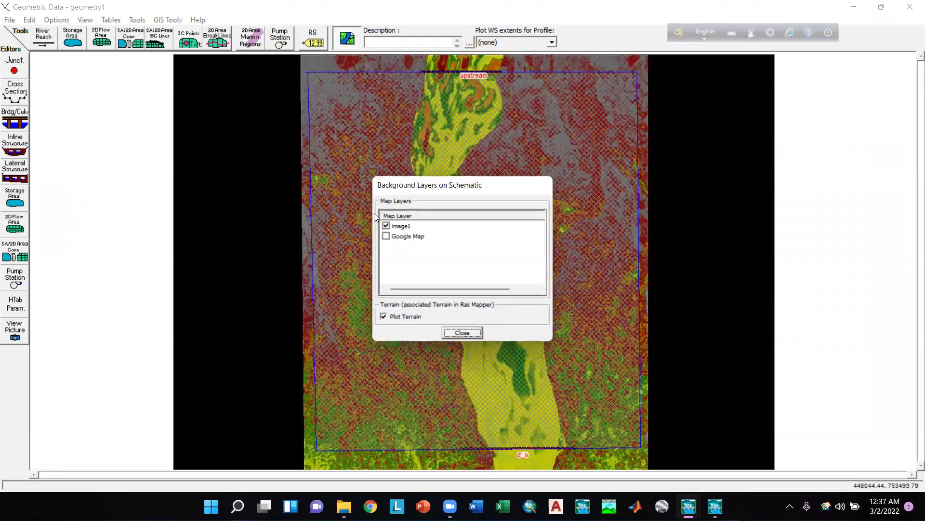
pyautogui.click(386, 236)
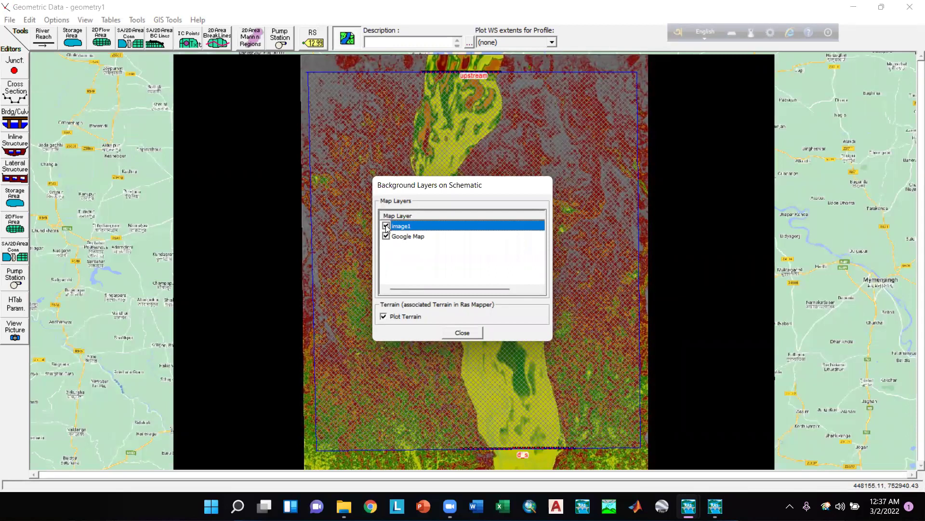
pyautogui.click(386, 226)
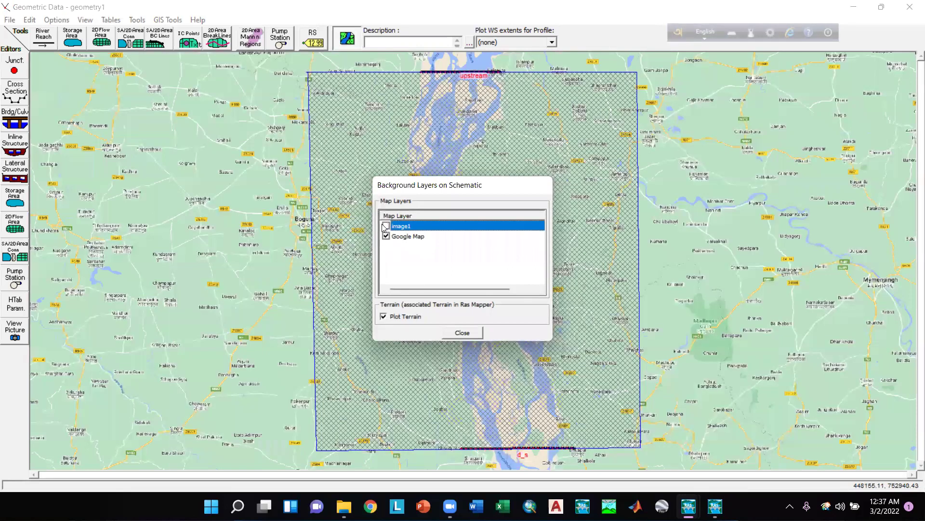
pyautogui.click(386, 227)
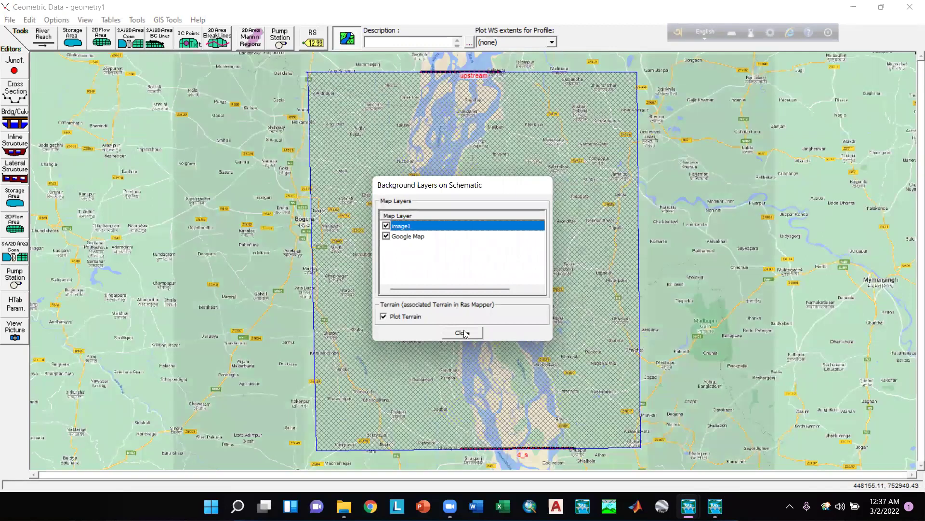
pyautogui.click(464, 333)
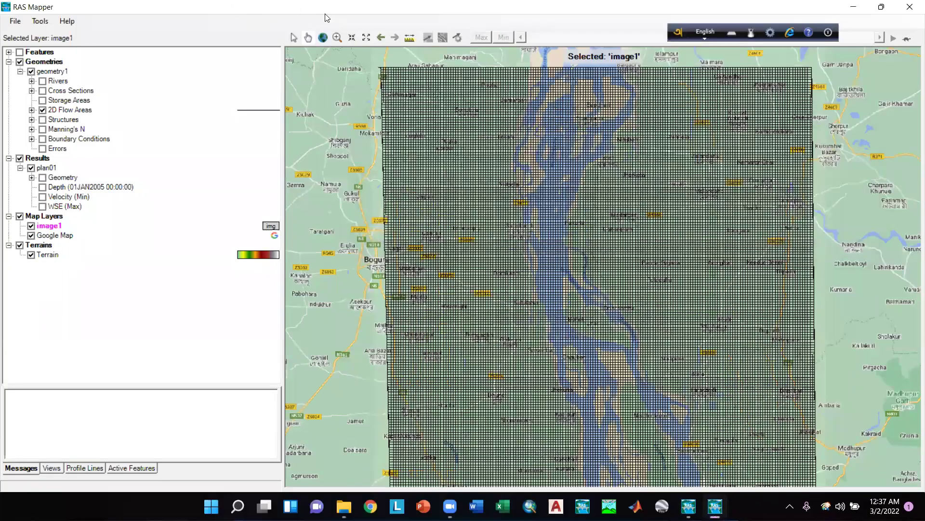
pyautogui.click(328, 11)
pyautogui.click(47, 21)
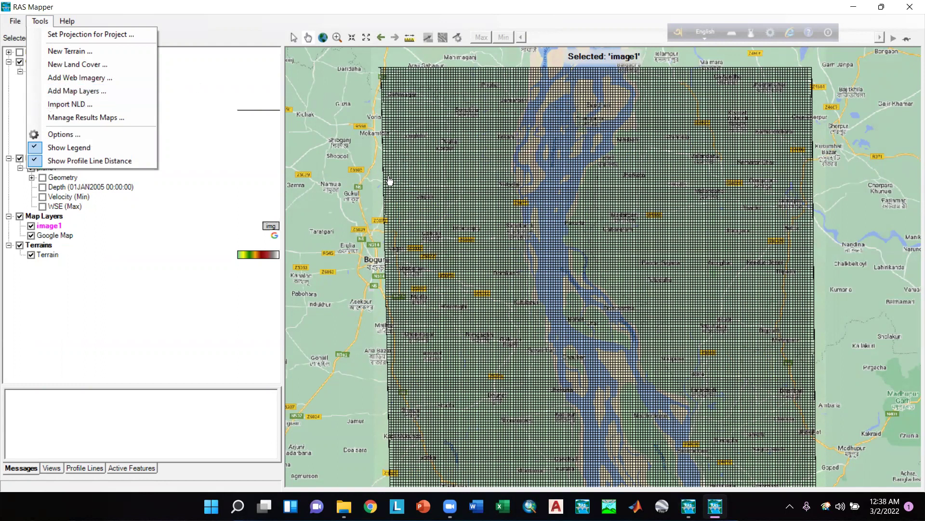
pyautogui.click(340, 140)
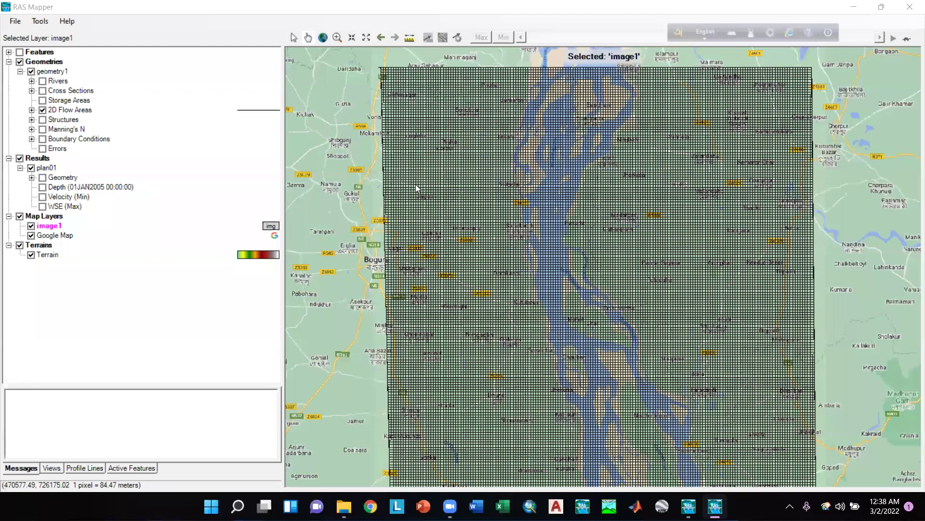
# Reopen the geometric data editor and switch the Fill in Storage Areas/2D Flow Areas plot option on and off again.
pyautogui.hotkey('alt', 'Tab')
pyautogui.click(415, 149)
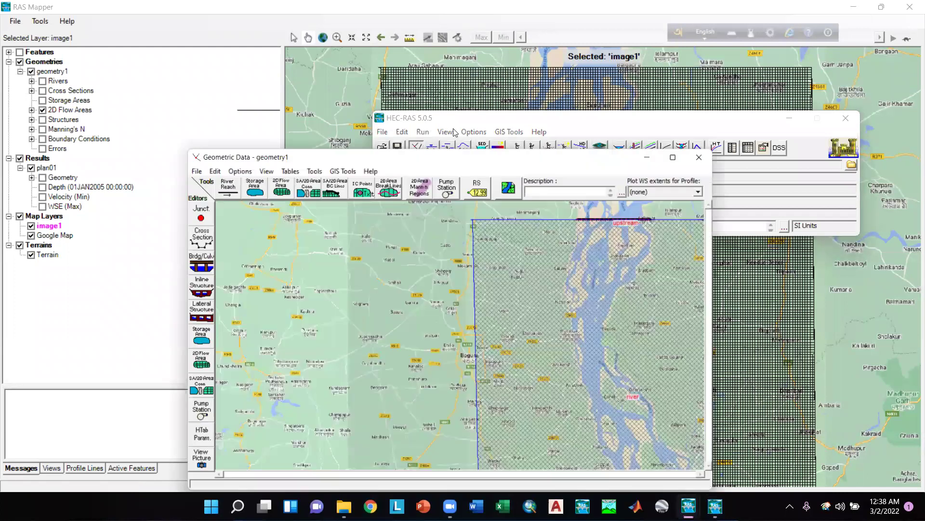
pyautogui.click(673, 157)
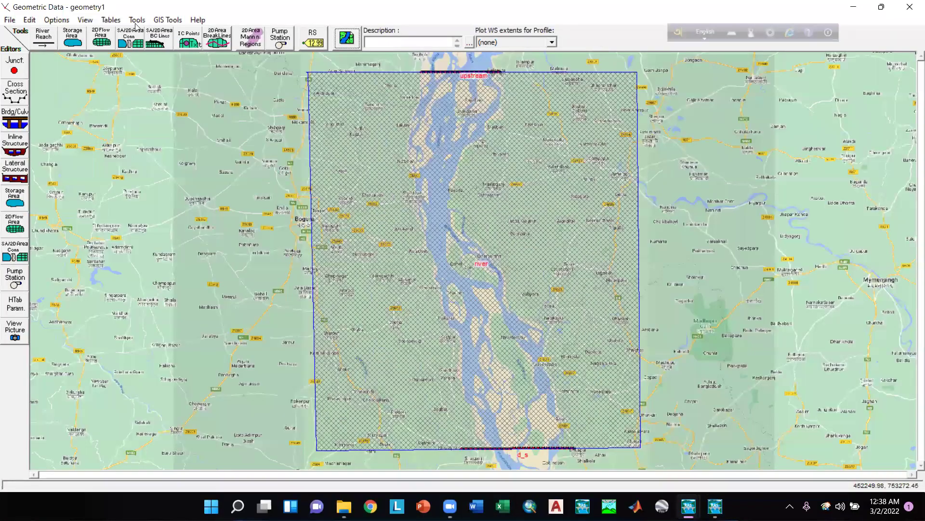
pyautogui.click(84, 20)
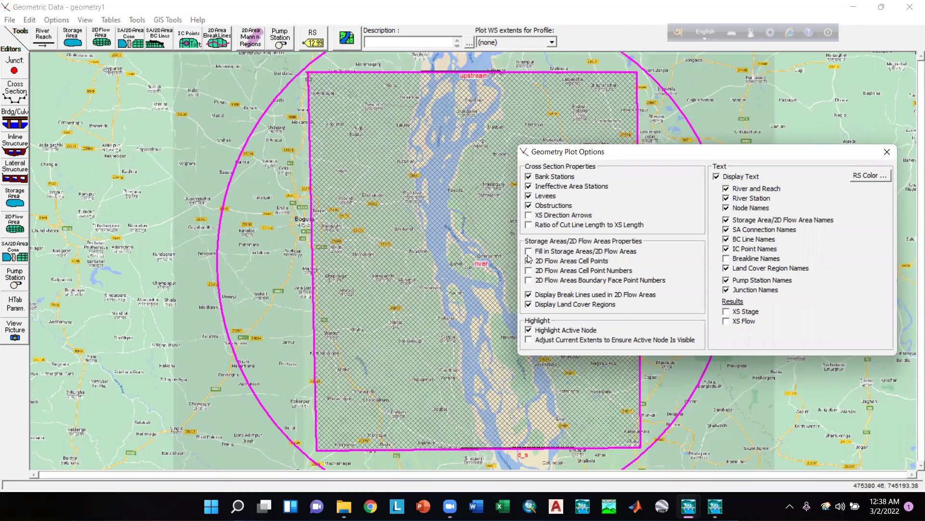
pyautogui.click(529, 251)
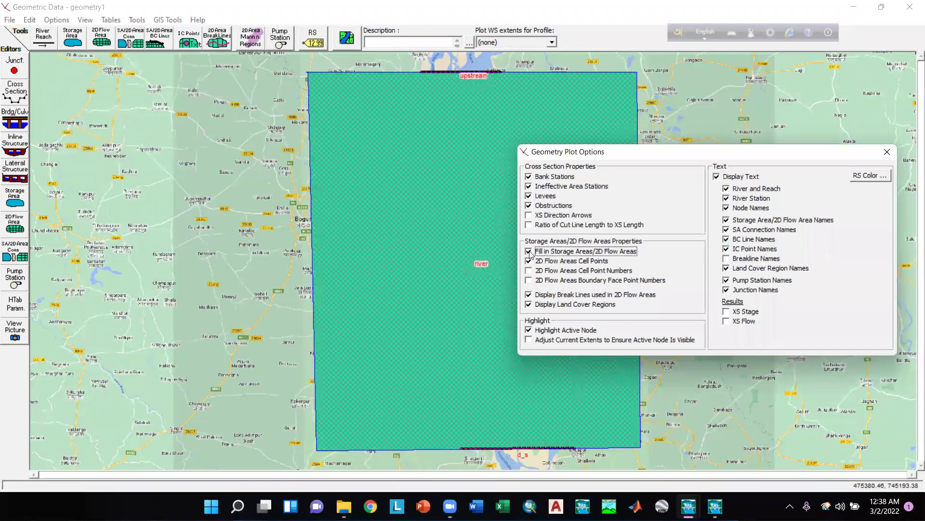
pyautogui.click(529, 251)
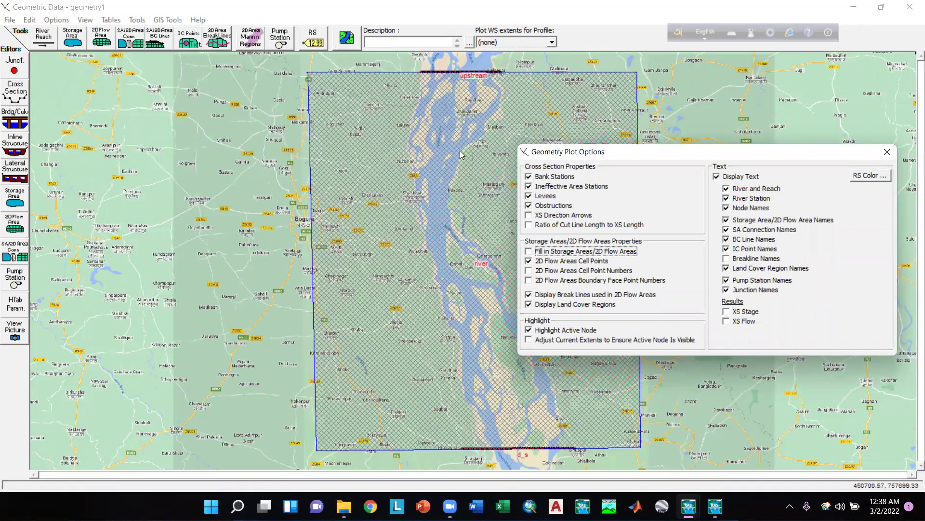
pyautogui.click(888, 151)
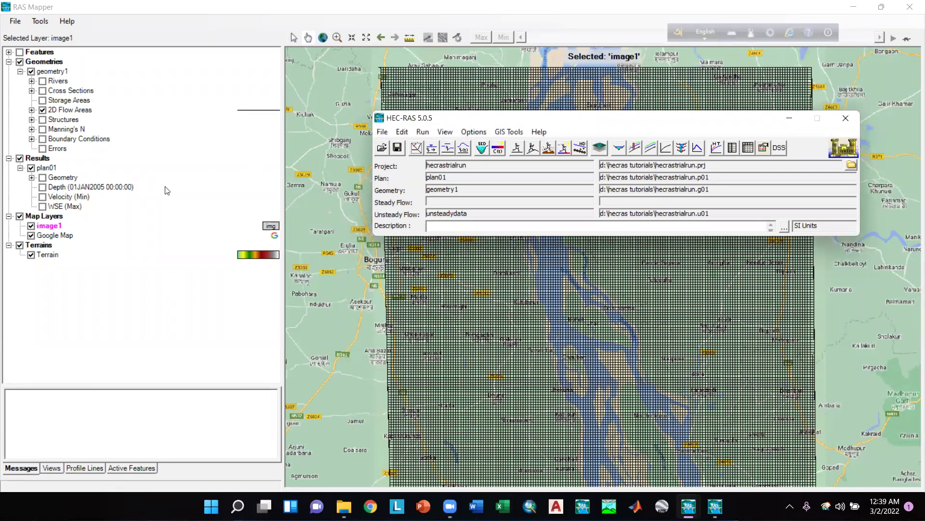
# Display the Depth and Velocity (Min) results of plan01 in RAS Mapper, with the Google Map layer hidden.
pyautogui.moveTo(461, 125); pyautogui.dragTo(475, 180)
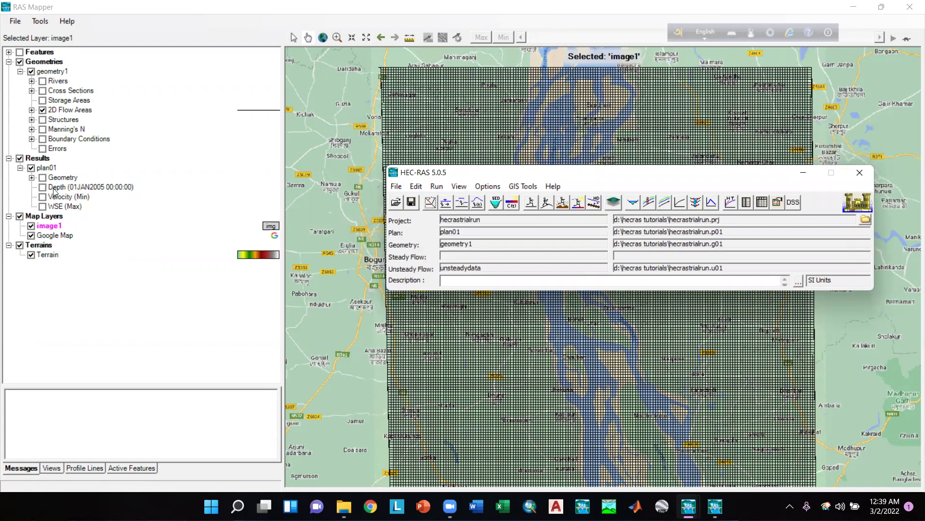
pyautogui.click(55, 192)
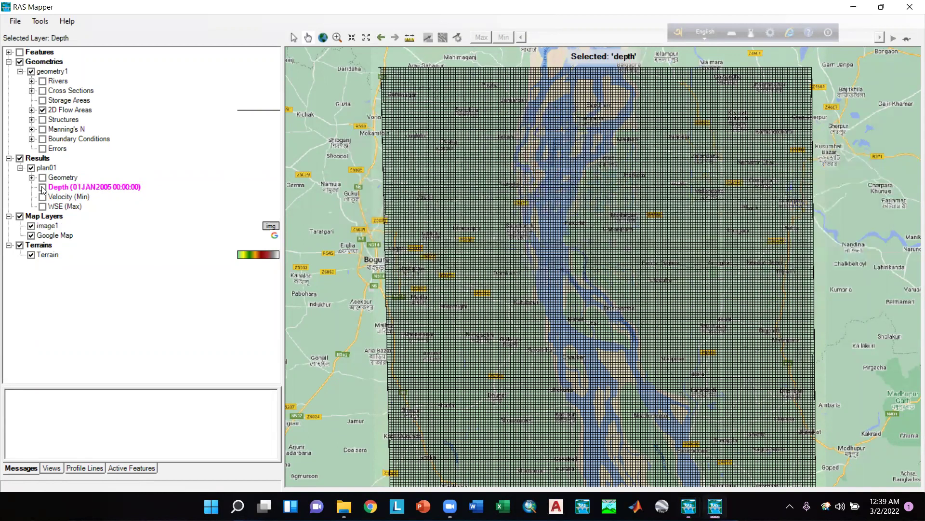
pyautogui.click(43, 187)
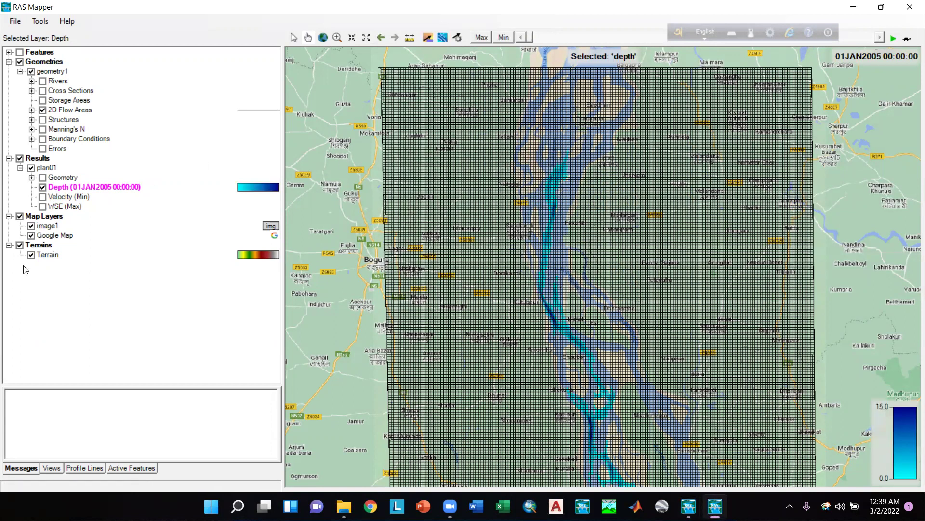
pyautogui.click(32, 235)
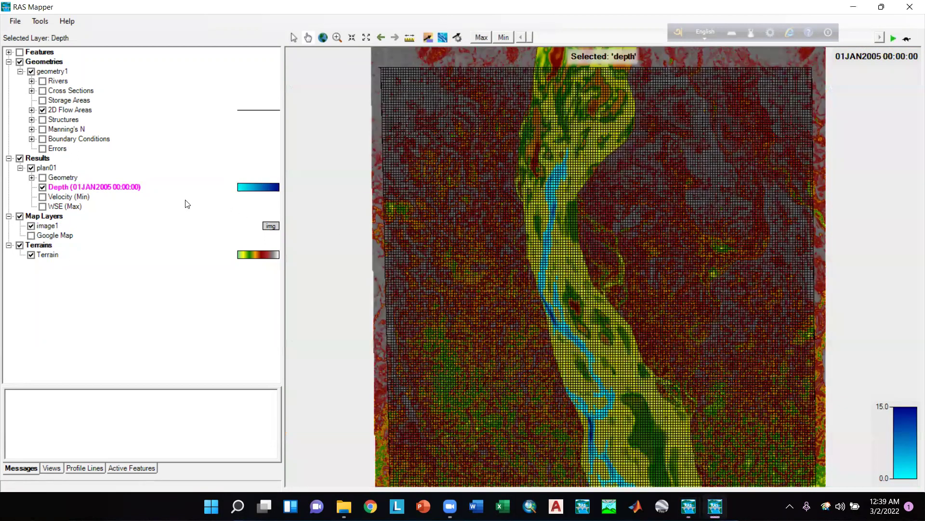
pyautogui.click(64, 201)
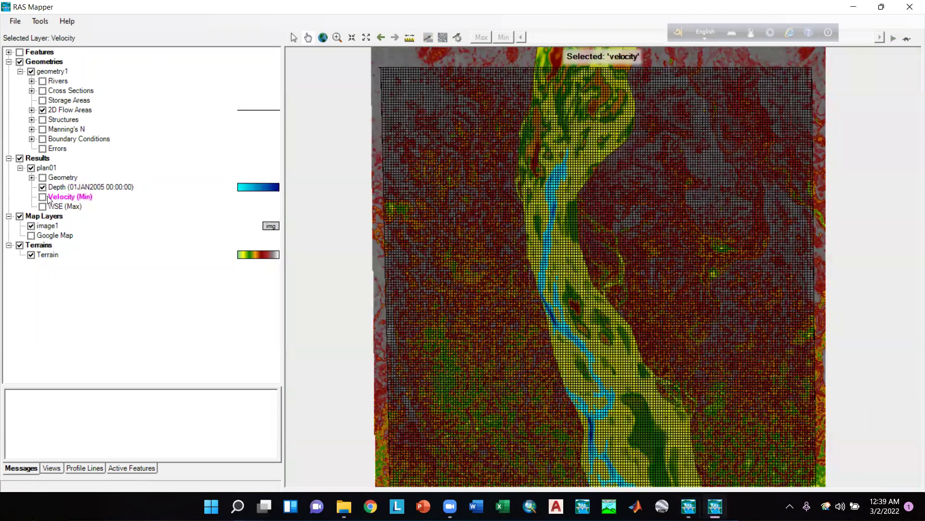
pyautogui.click(42, 197)
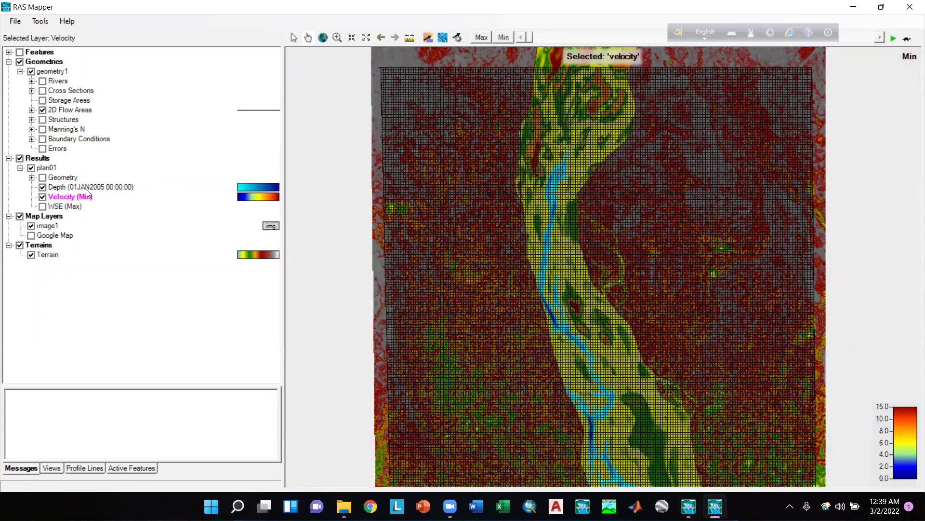
# Hide the Depth result of plan01 and compare the maximum and minimum Velocity maps.
pyautogui.click(43, 188)
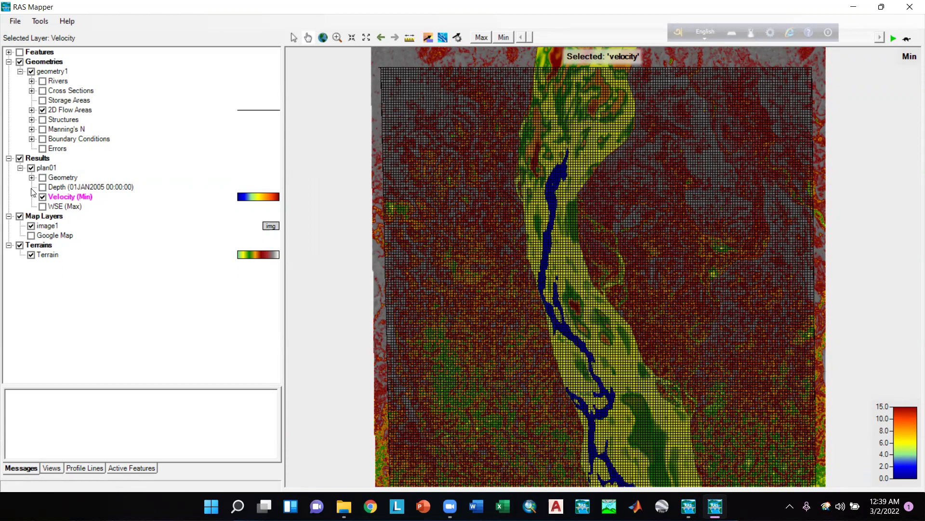
pyautogui.click(482, 37)
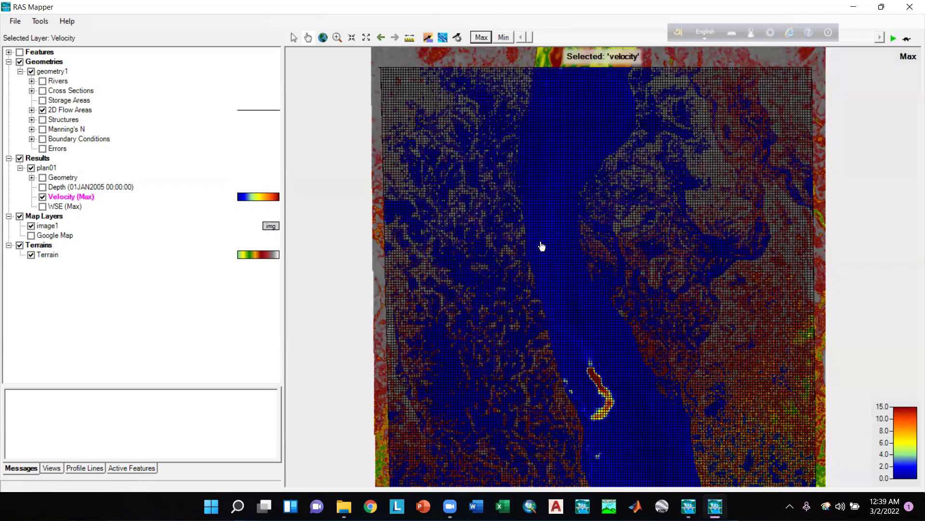
pyautogui.click(502, 38)
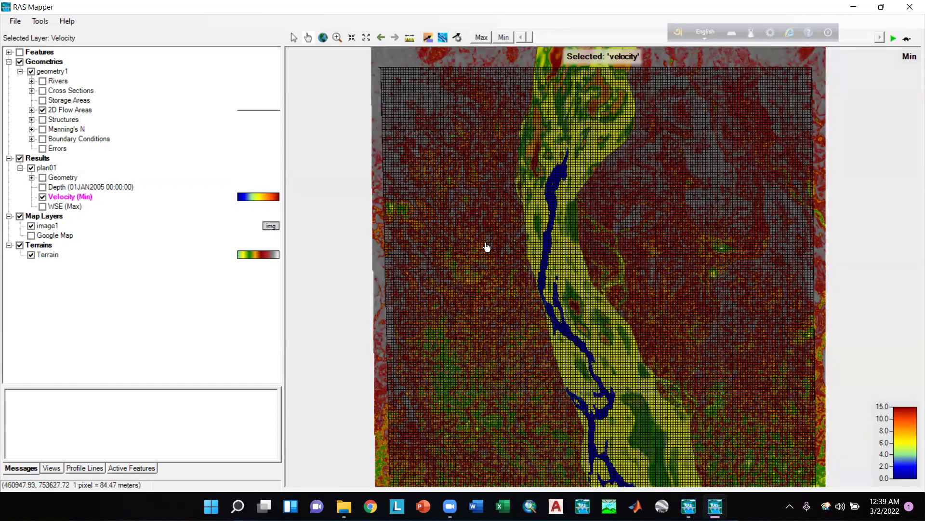
# Replace the Velocity layer with the Depth layer of plan01 and display its maximum values.
pyautogui.click(43, 196)
pyautogui.click(43, 187)
pyautogui.click(50, 190)
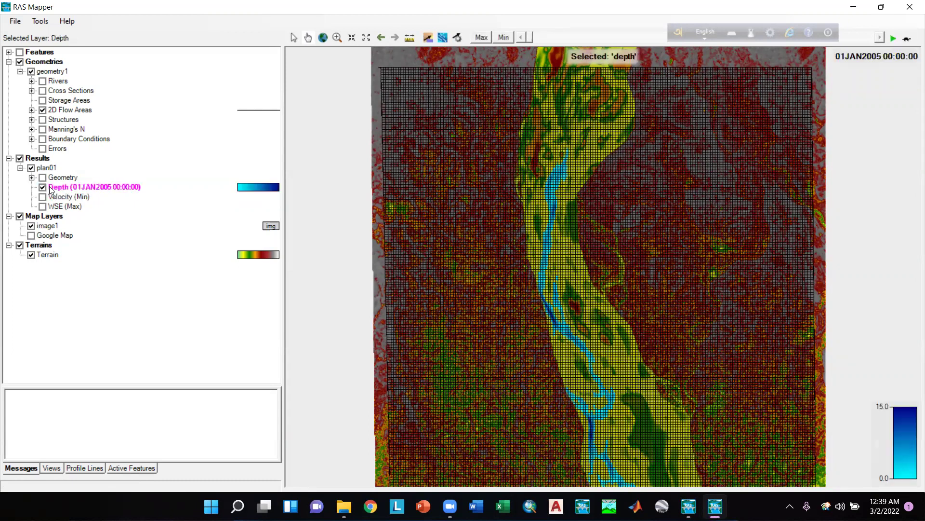
pyautogui.click(483, 39)
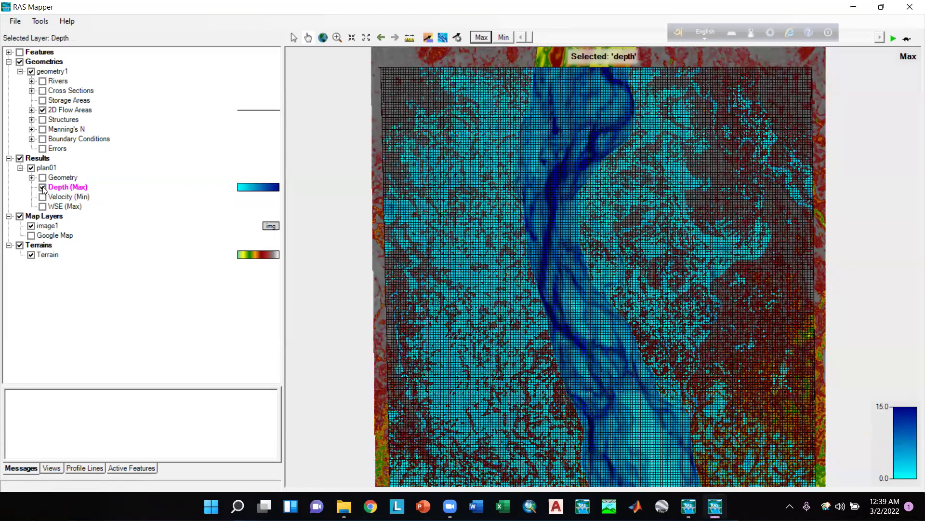
# View the WSE map of plan01 at its minimum in place of Depth, and switch back to the Depth (Min) map.
pyautogui.click(43, 206)
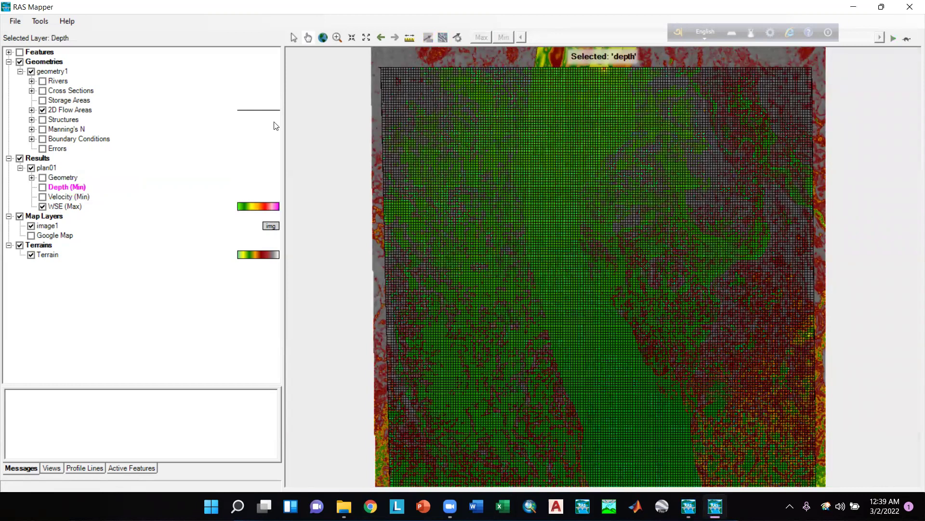
pyautogui.click(503, 37)
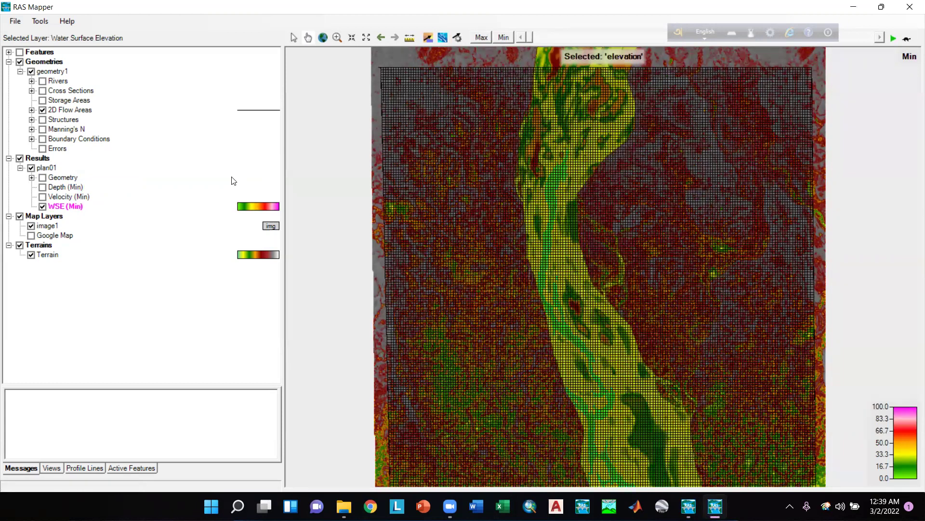
pyautogui.click(43, 207)
pyautogui.click(43, 187)
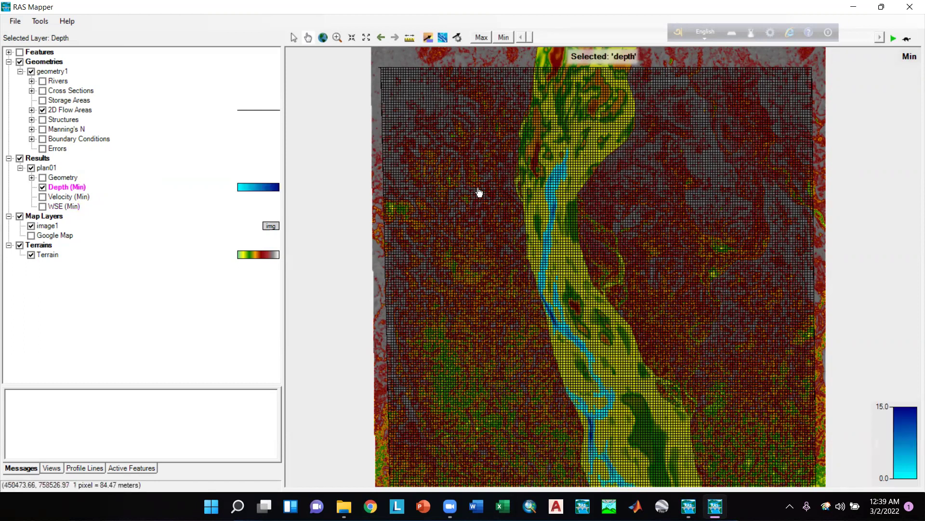
# Show static velocity arrows over the river, and animate the depth map through time, pausing it at 19MAR2005.
pyautogui.scroll(1, 516, 186)
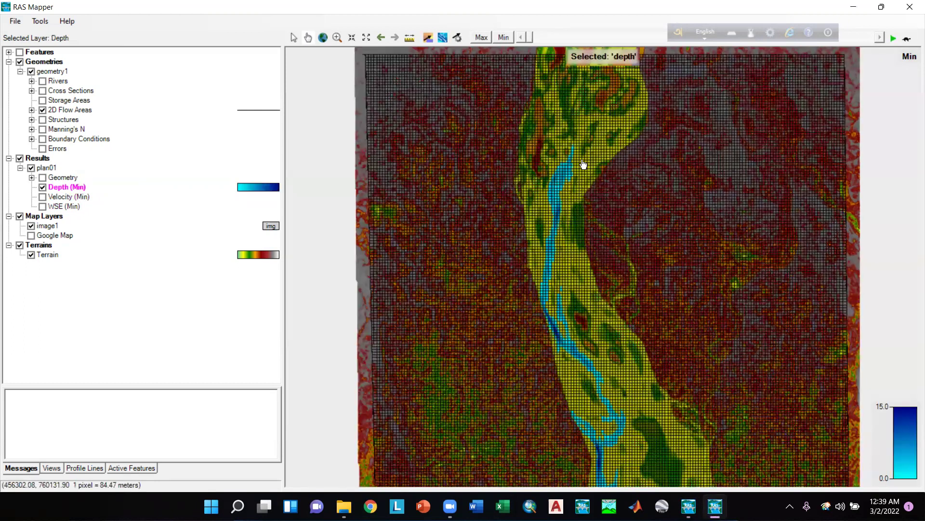
pyautogui.scroll(1, 579, 154)
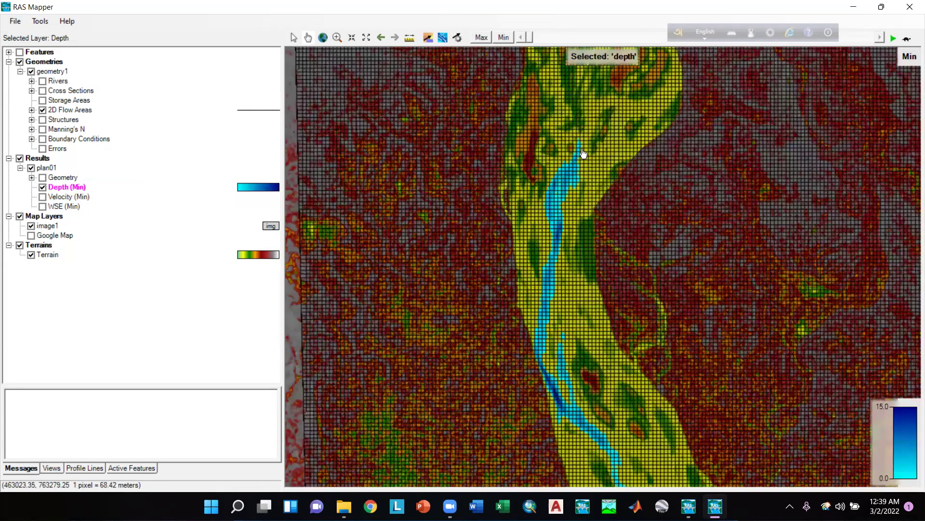
pyautogui.click(430, 38)
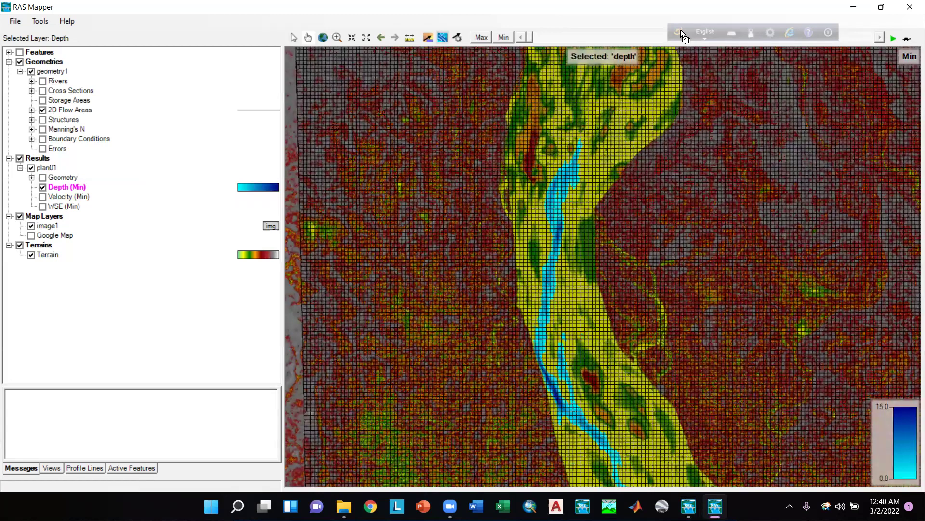
pyautogui.click(894, 38)
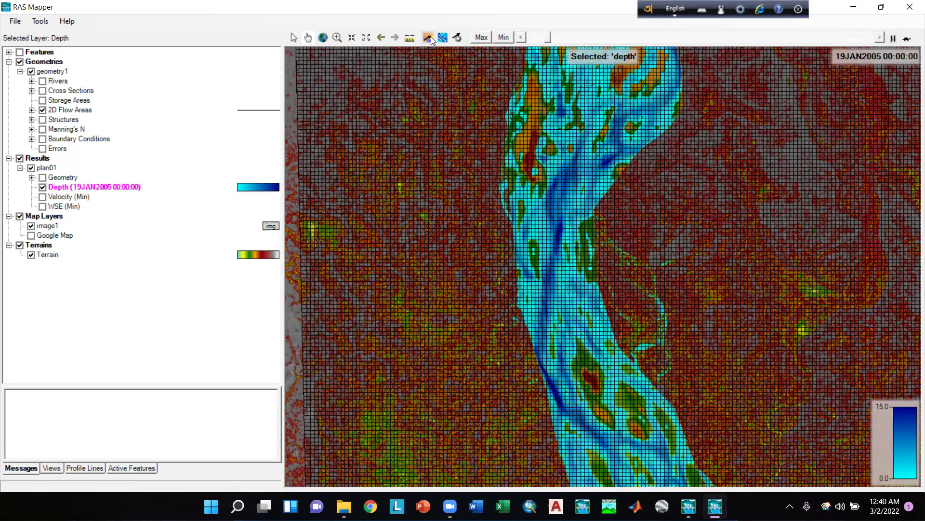
pyautogui.scroll(2, 593, 207)
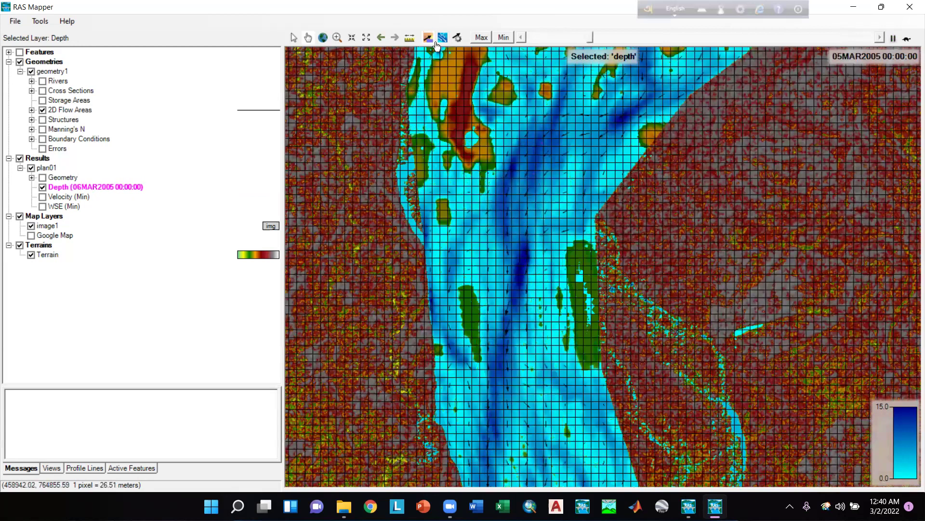
pyautogui.click(894, 38)
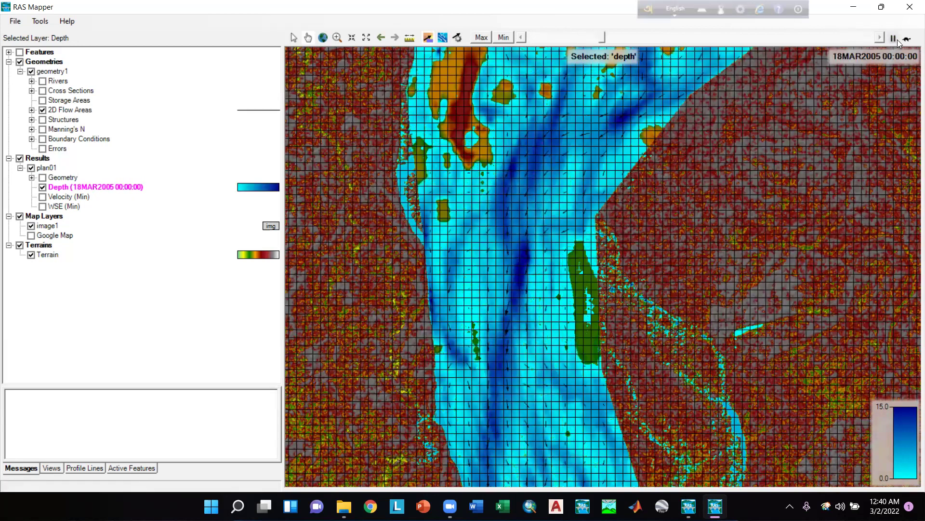
# Turn on velocity particle tracing over the 19MAR2005 depth map and view the flow paths in the river closely.
pyautogui.click(443, 38)
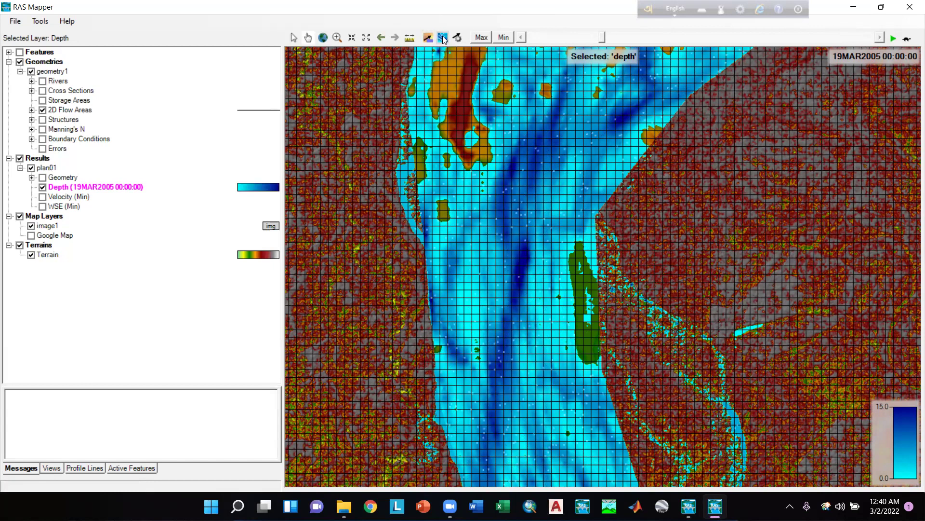
pyautogui.scroll(1, 529, 237)
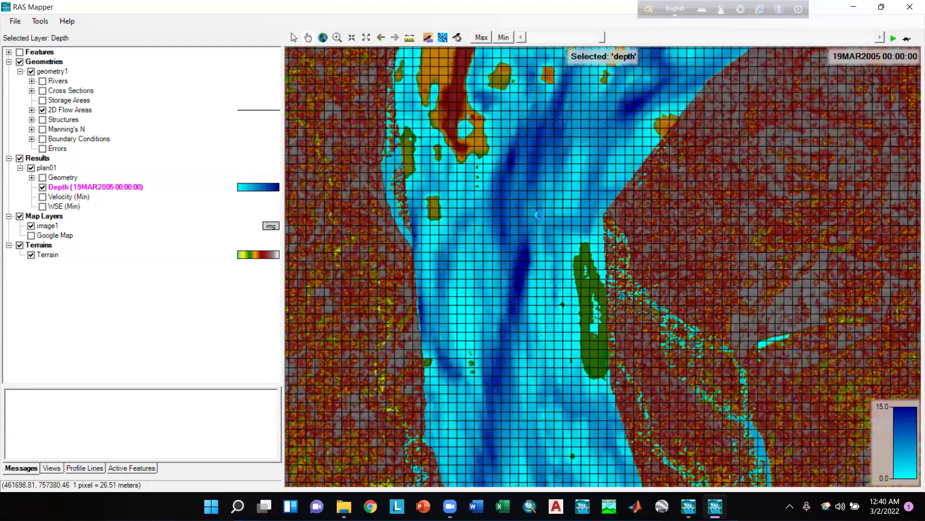
pyautogui.scroll(1, 552, 200)
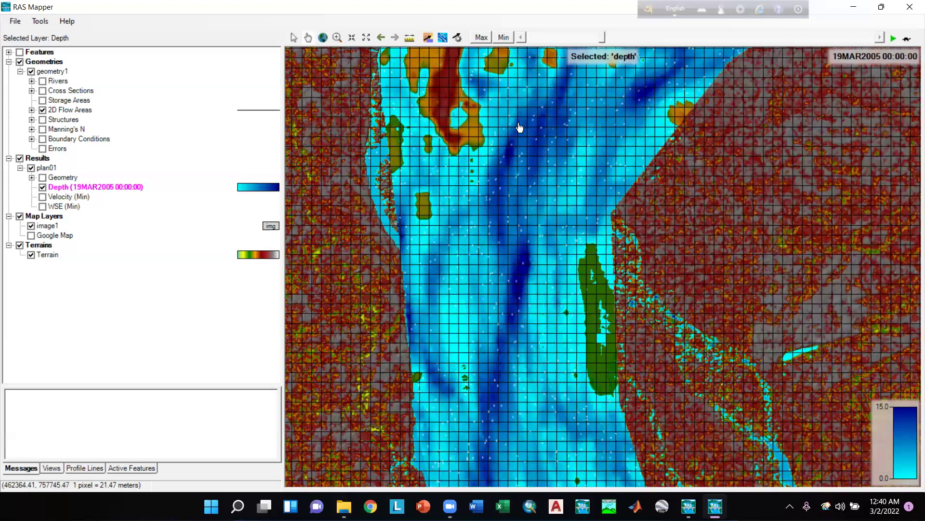
# Raise the particle tracing speed to 100 and the density to 20, and increase the width and lifetime.
pyautogui.click(457, 37)
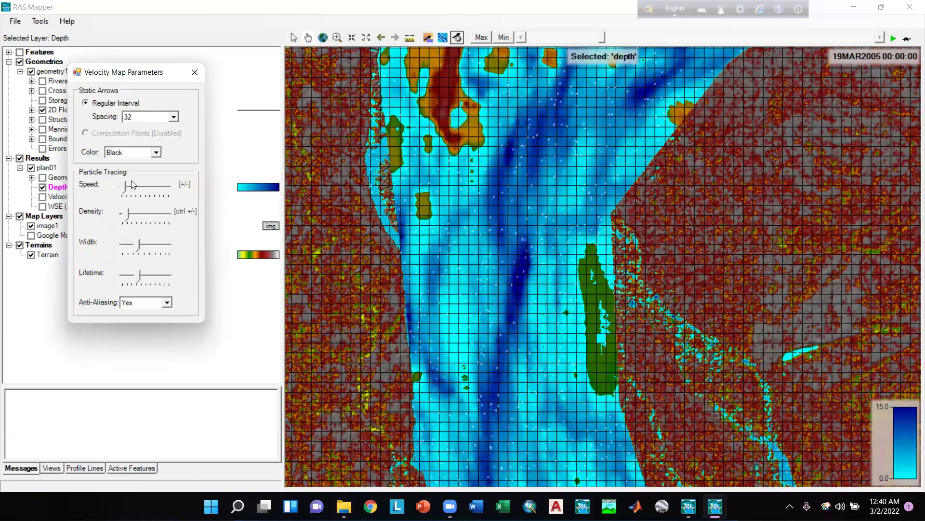
pyautogui.moveTo(132, 187); pyautogui.dragTo(174, 187)
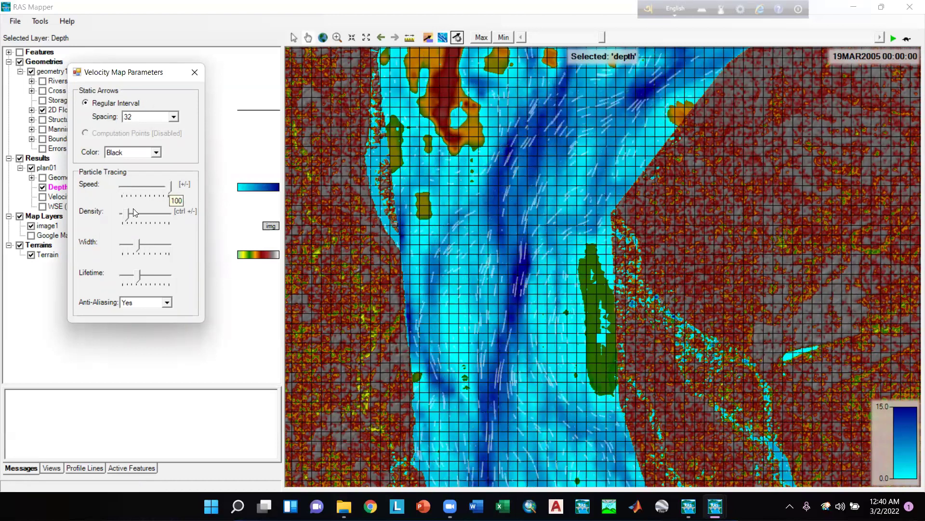
pyautogui.moveTo(128, 212); pyautogui.dragTo(179, 213)
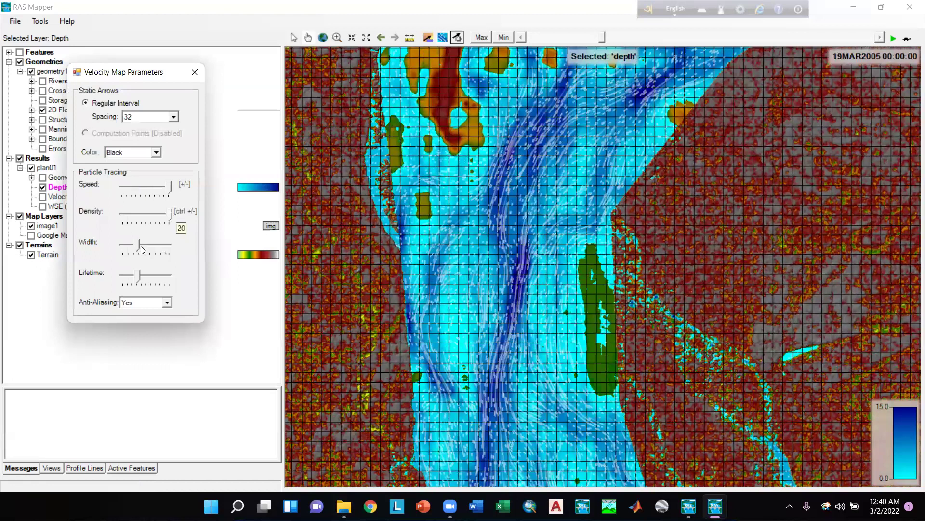
pyautogui.moveTo(144, 248); pyautogui.dragTo(157, 246)
pyautogui.moveTo(139, 277); pyautogui.dragTo(149, 277)
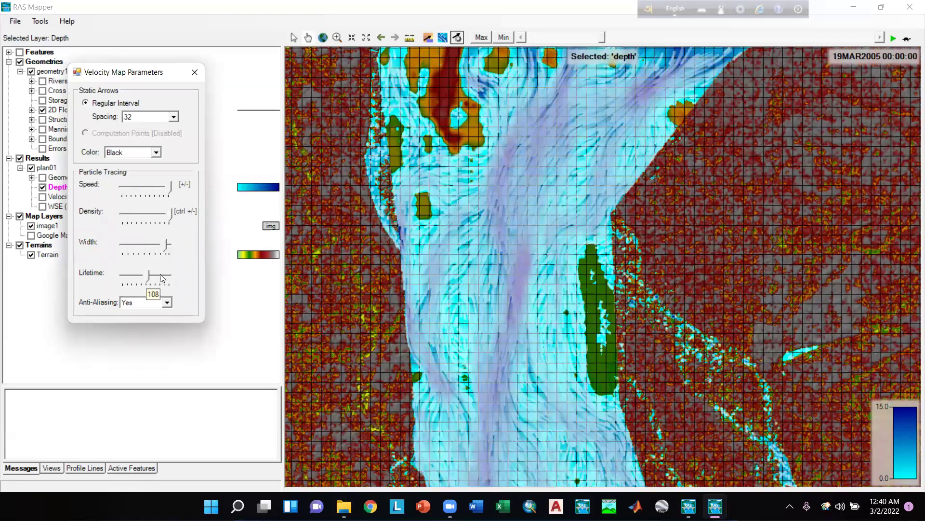
pyautogui.press('Right')
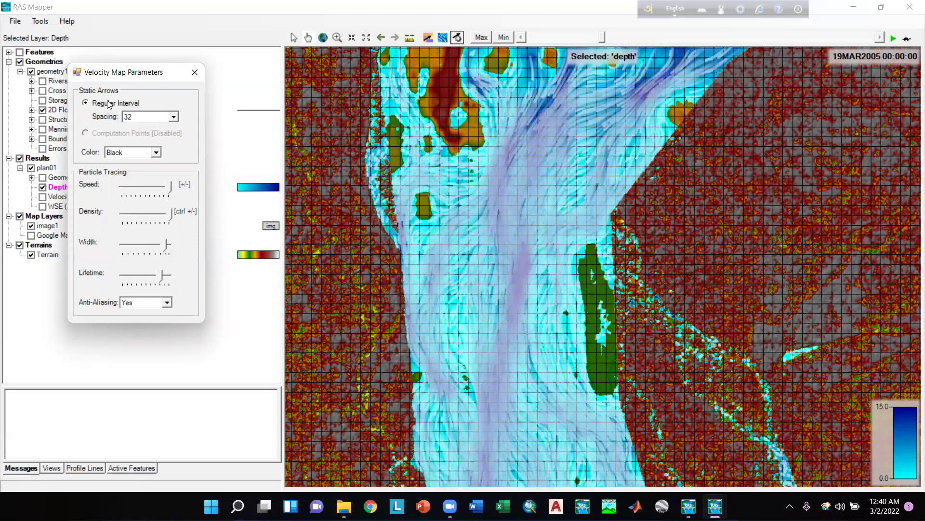
# Check the color and spacing settings of the static arrows and close the velocity map parameters.
pyautogui.click(139, 152)
pyautogui.click(146, 119)
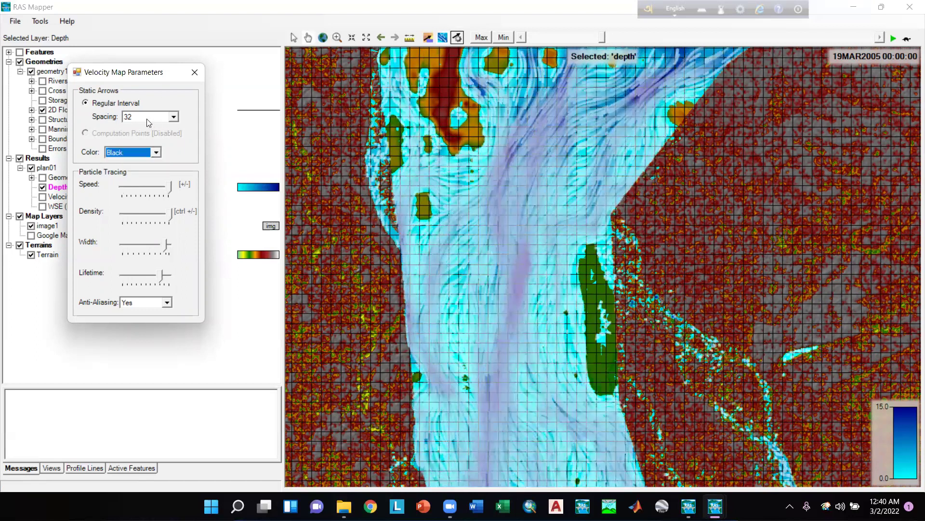
pyautogui.click(147, 118)
pyautogui.click(148, 119)
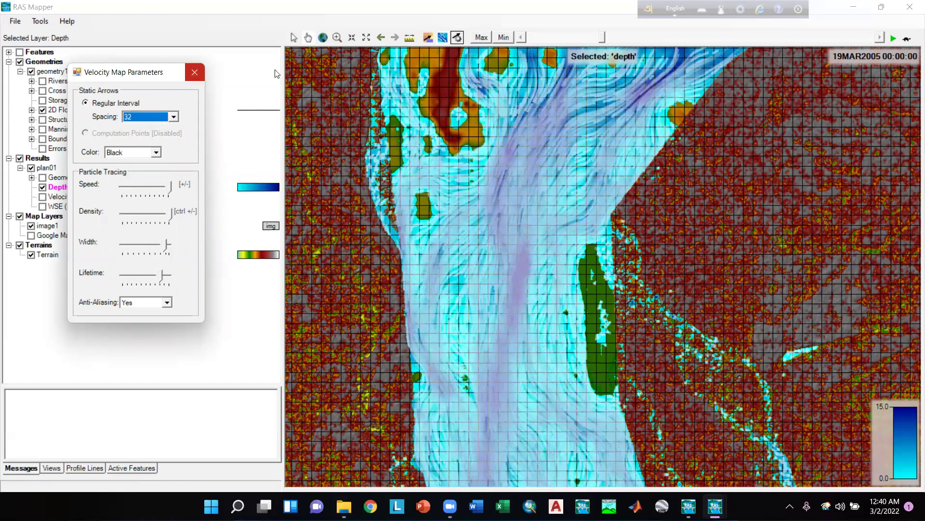
pyautogui.click(195, 72)
# Draw a profile line about 15,660 m long across the river's narrow upper reach, save it as 12345 and select it.
pyautogui.scroll(-2, 522, 275)
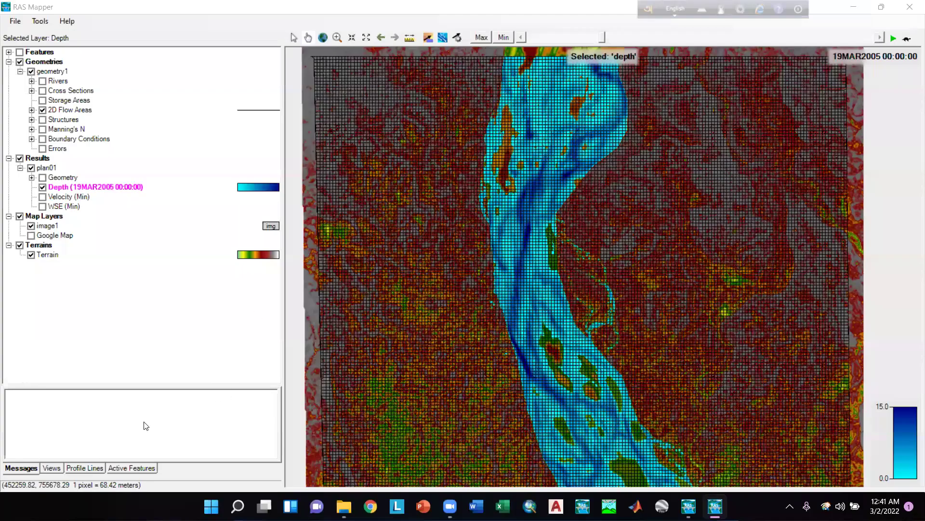
pyautogui.scroll(-1, 460, 283)
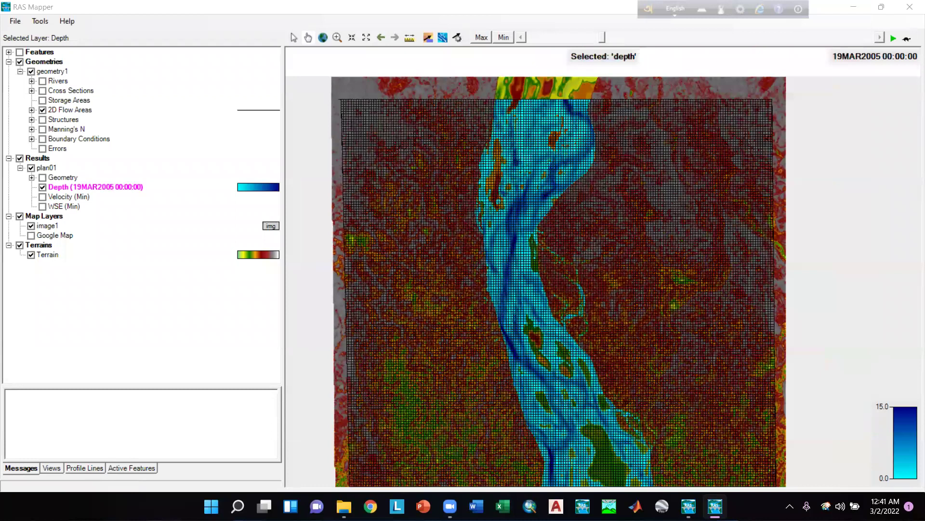
pyautogui.keyDown('ctrl'); pyautogui.click(564, 204); pyautogui.keyUp('ctrl')
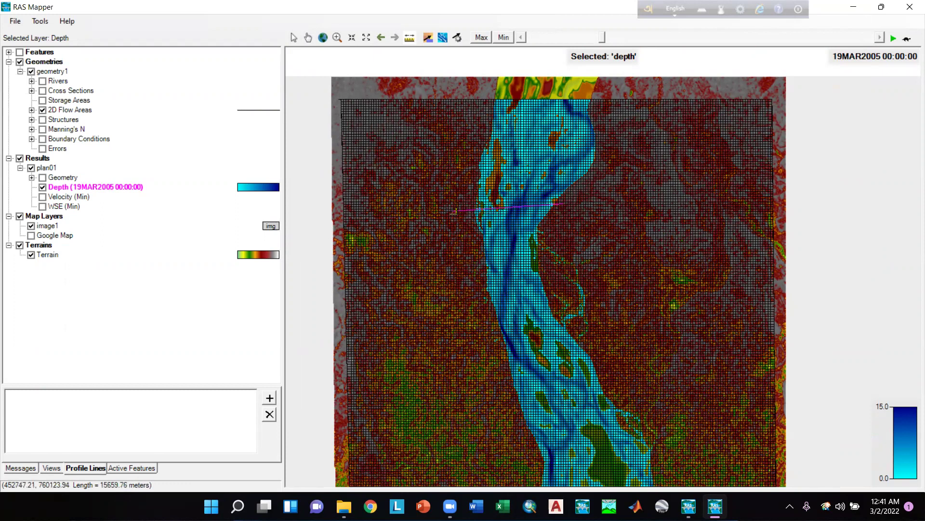
pyautogui.doubleClick(454, 210)
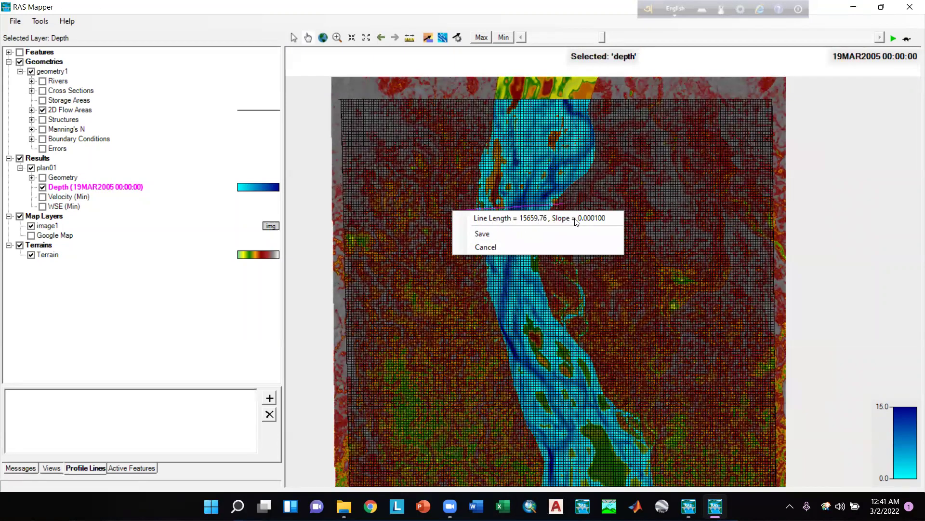
pyautogui.click(483, 235)
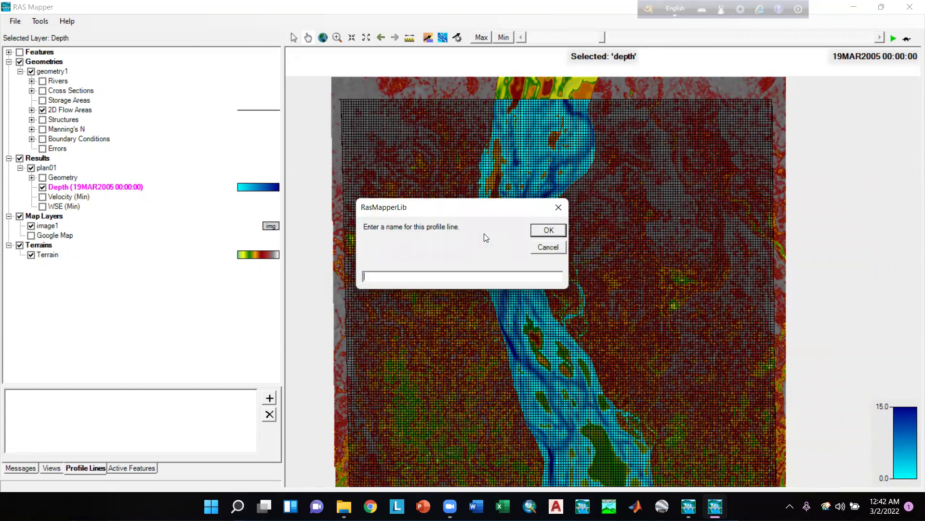
pyautogui.write('12345')
pyautogui.click(549, 231)
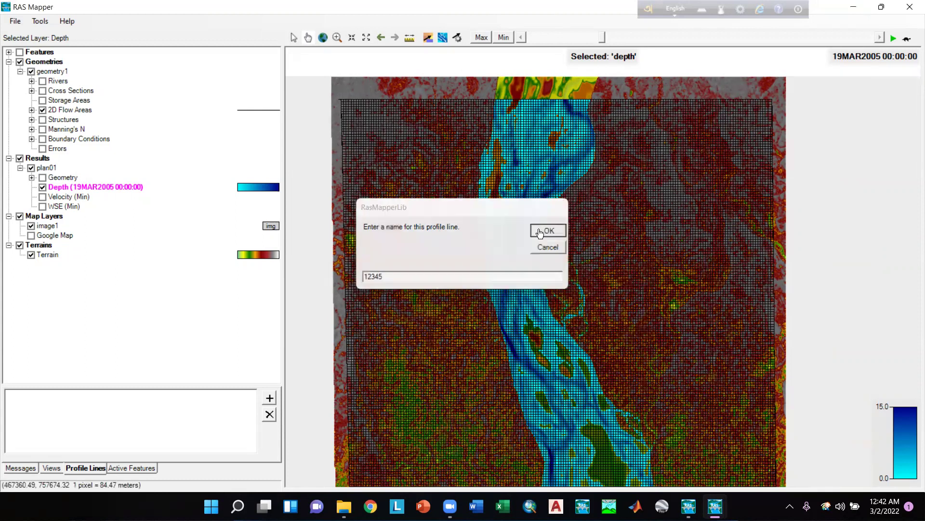
pyautogui.click(22, 396)
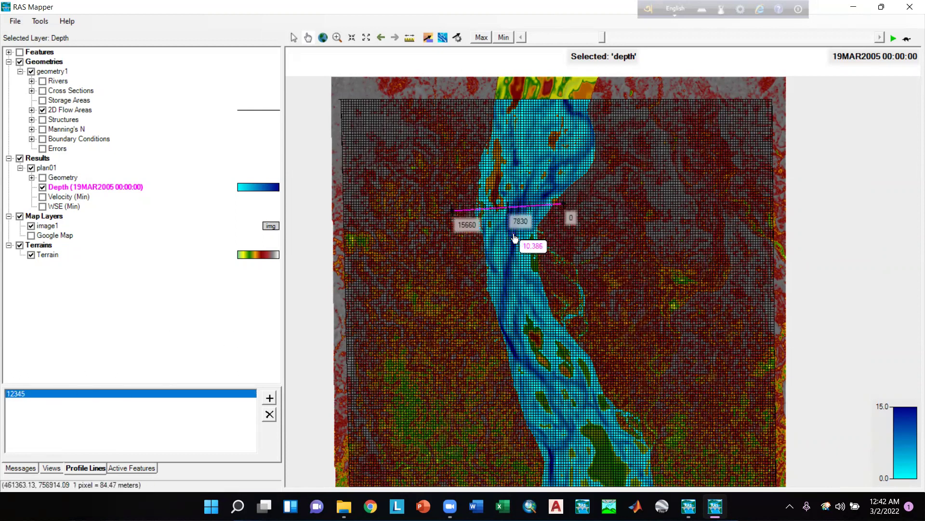
# Draw a second profile line about 14,940 m long across the river just downstream of line 12345, save it as 4567 and select it.
pyautogui.scroll(1, 516, 219)
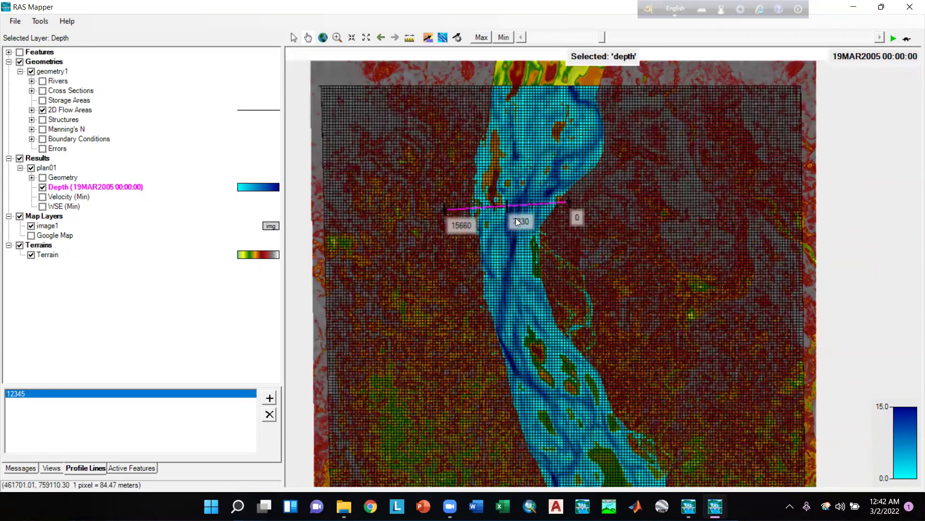
pyautogui.scroll(1, 434, 214)
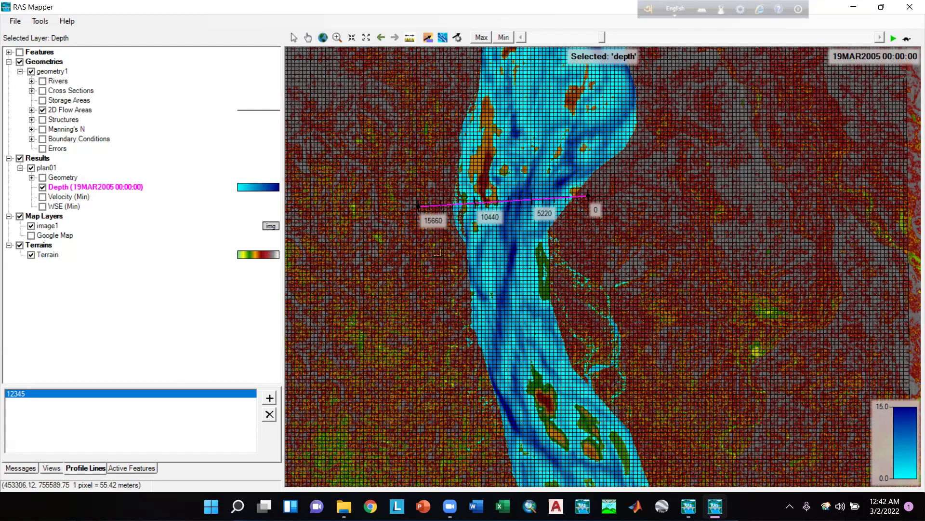
pyautogui.click(422, 270)
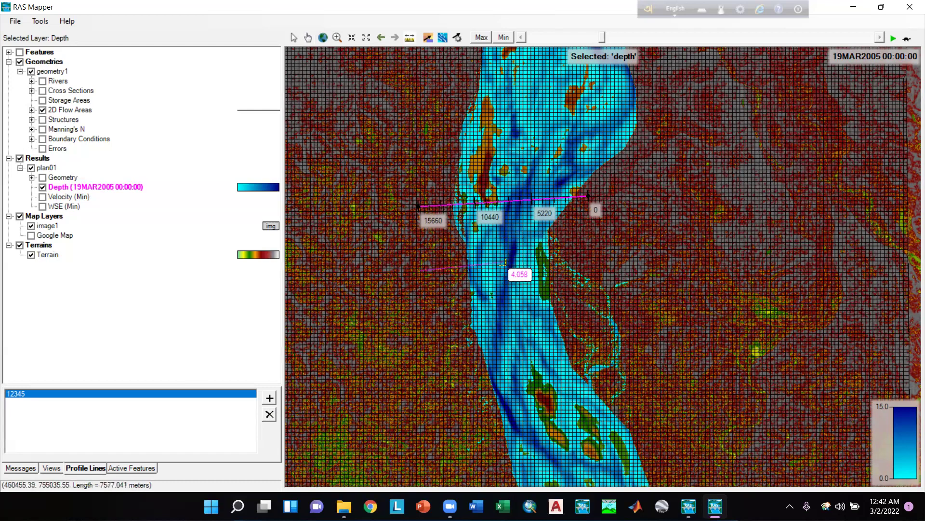
pyautogui.rightClick(584, 253)
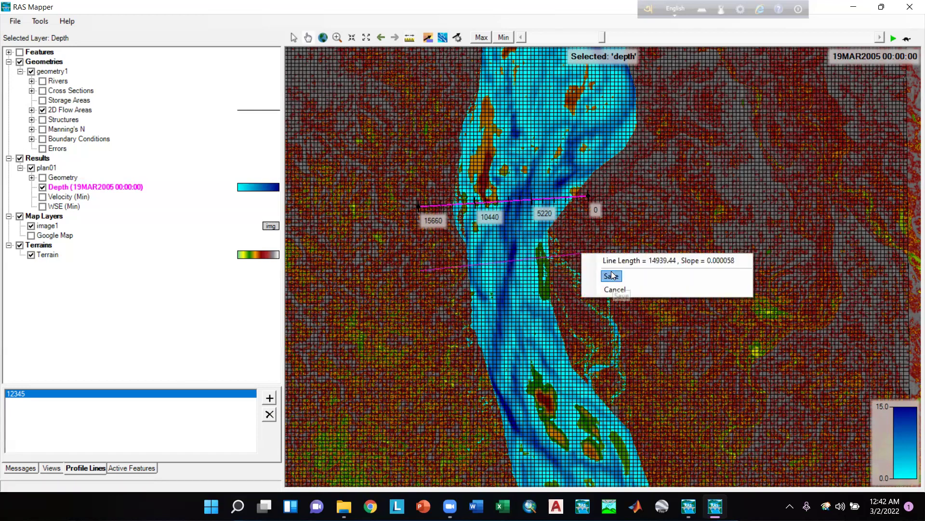
pyautogui.click(611, 276)
pyautogui.write('4')
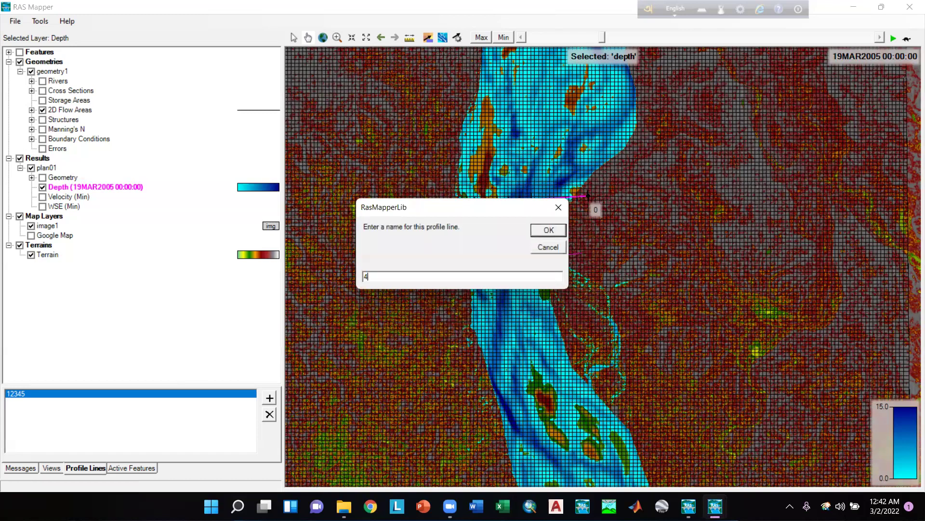
pyautogui.write('567')
pyautogui.click(549, 231)
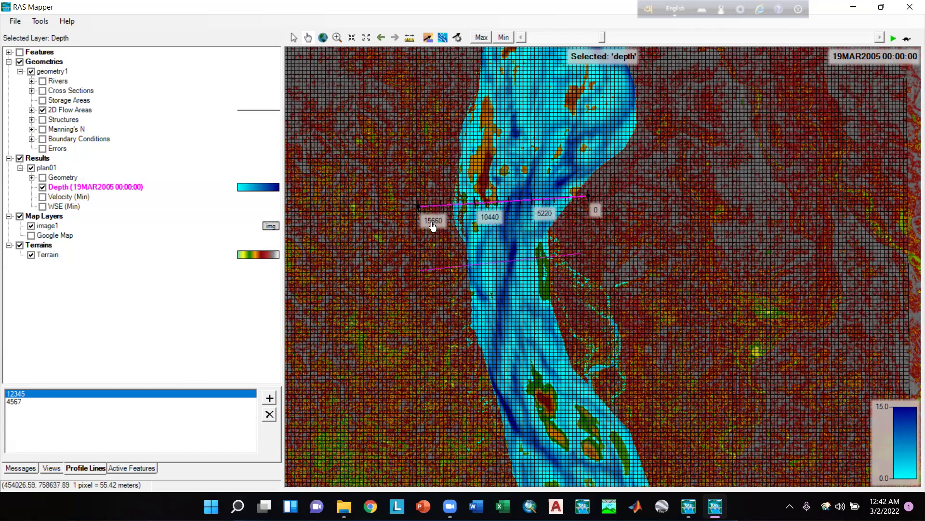
pyautogui.click(19, 402)
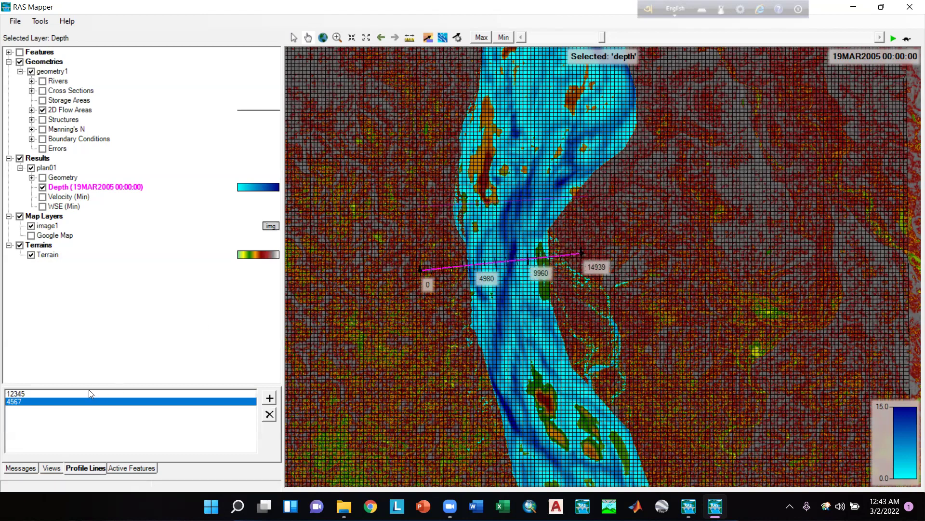
# Delete the profile lines 12345 and 4567.
pyautogui.click(56, 392)
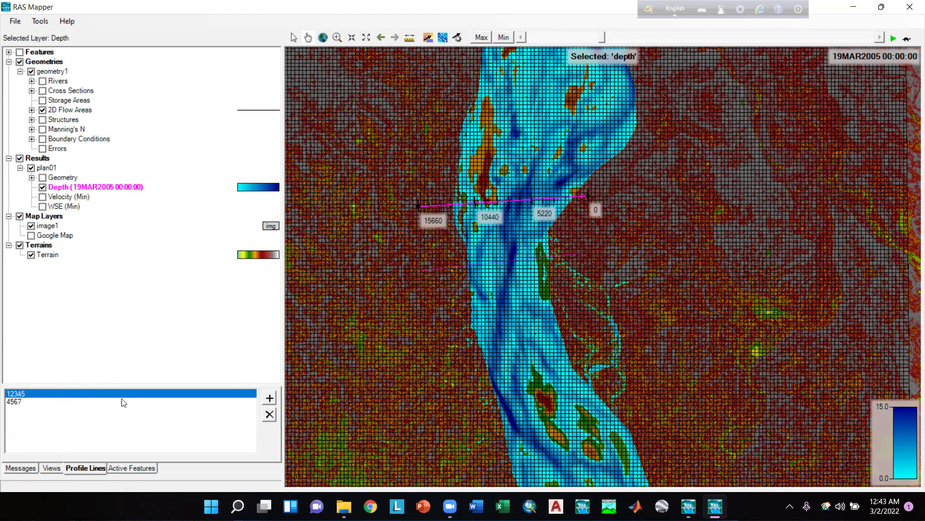
pyautogui.click(271, 415)
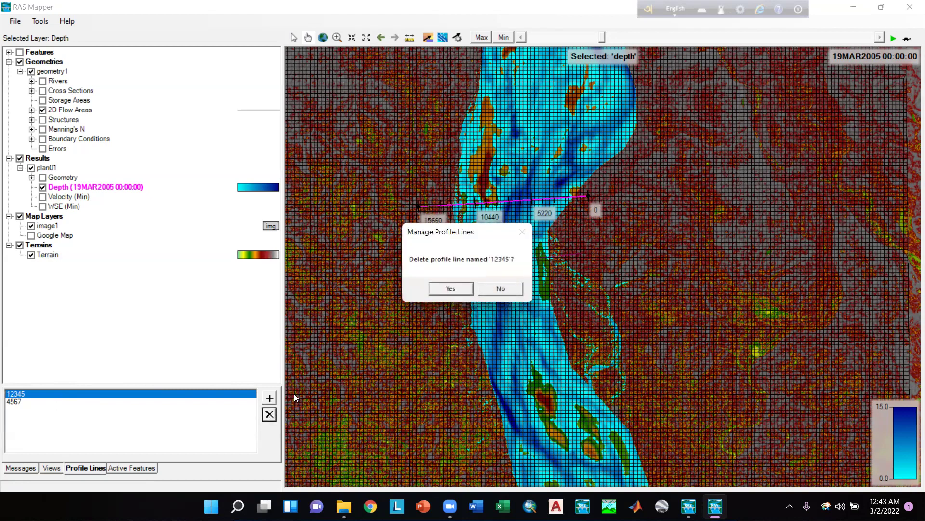
pyautogui.click(451, 289)
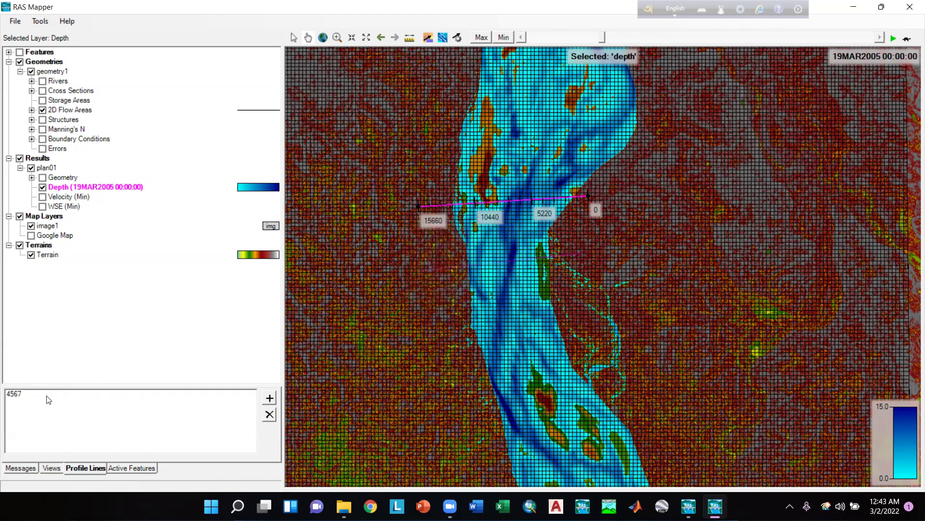
pyautogui.click(49, 395)
pyautogui.click(269, 415)
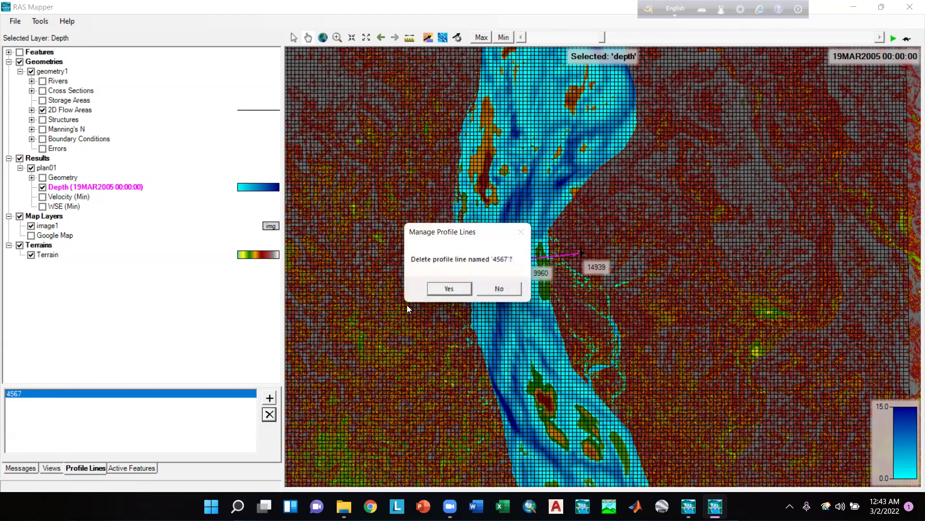
pyautogui.click(448, 289)
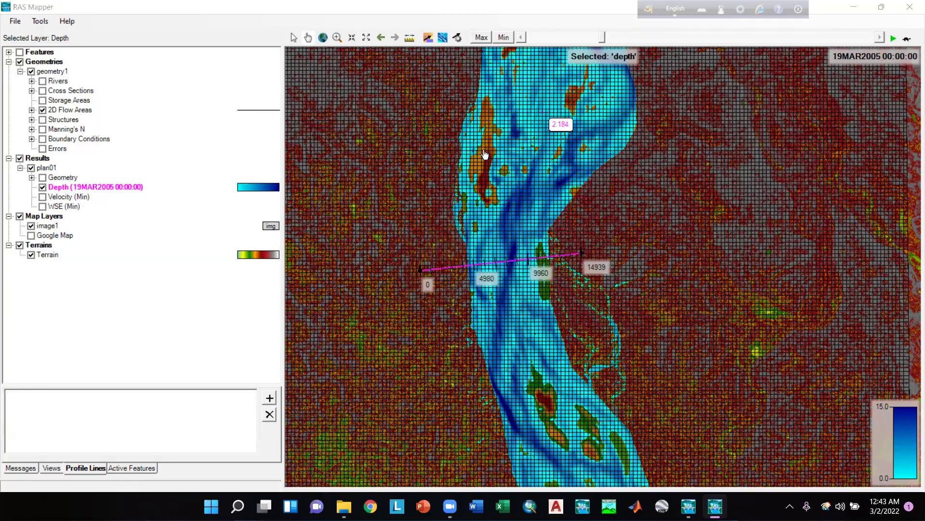
# Replace the depth map with the velocity map, view its maximum values over the river, and hide the velocity layer.
pyautogui.scroll(-2, 485, 154)
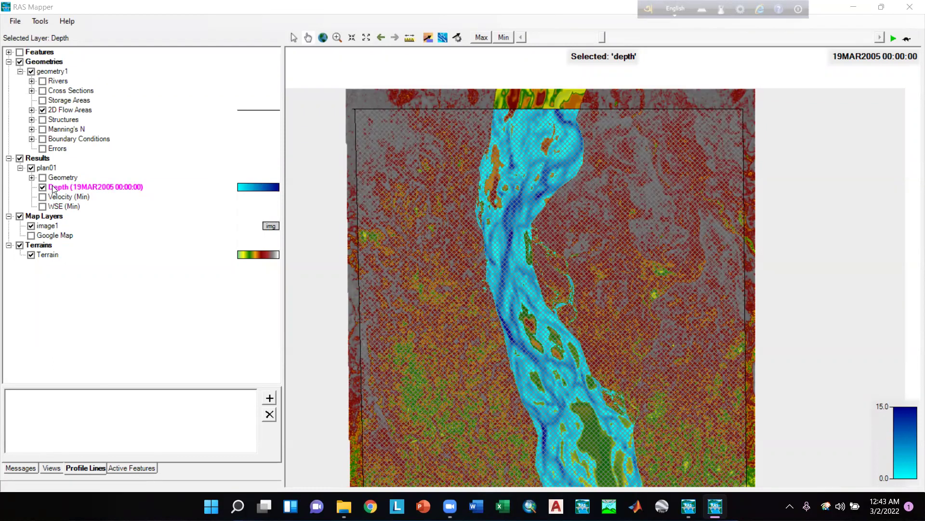
pyautogui.moveTo(494, 235)
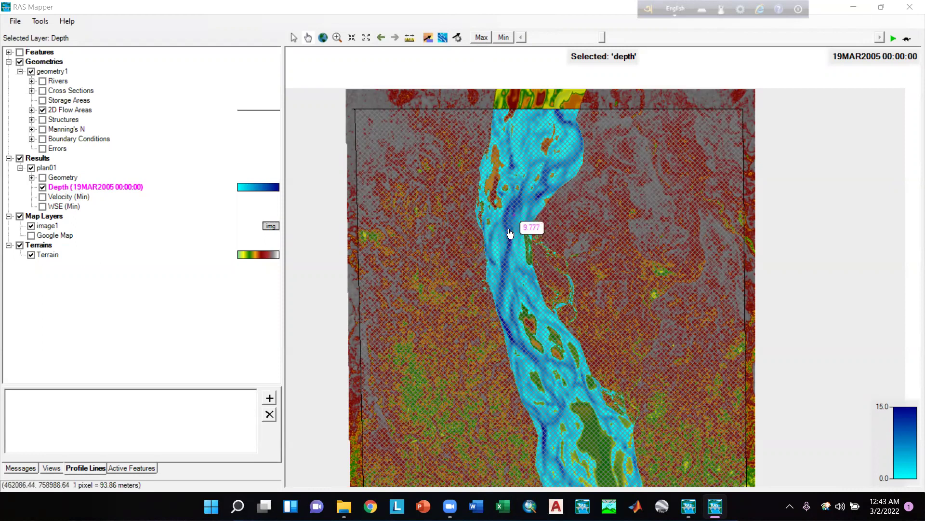
pyautogui.scroll(1, 496, 235)
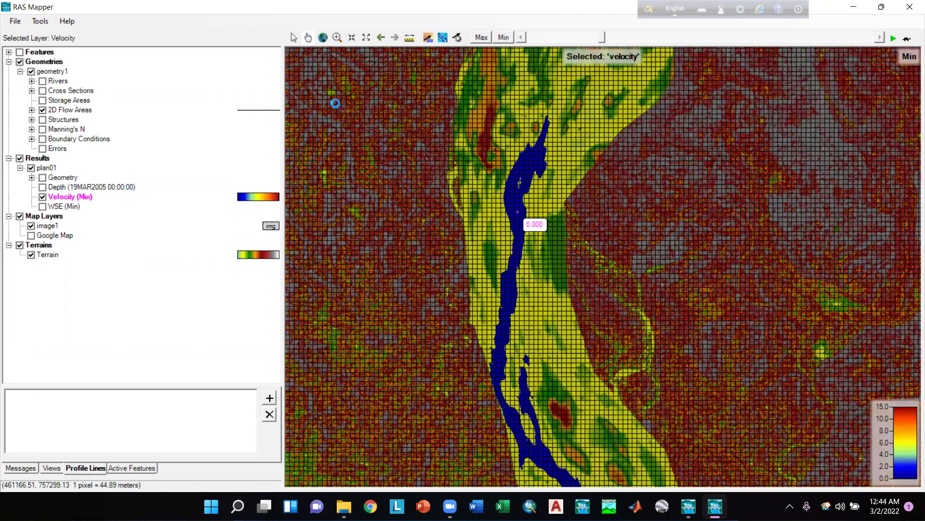
pyautogui.click(481, 39)
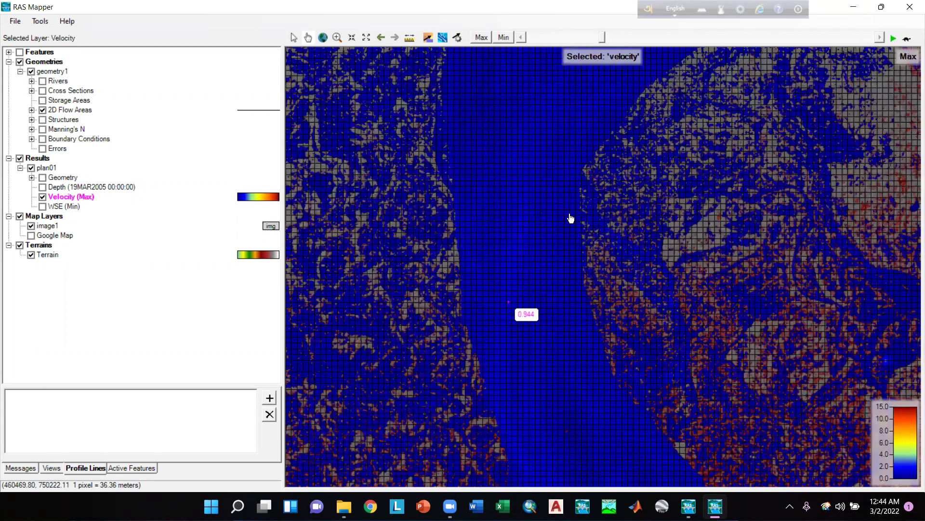
pyautogui.moveTo(504, 66)
pyautogui.click(43, 197)
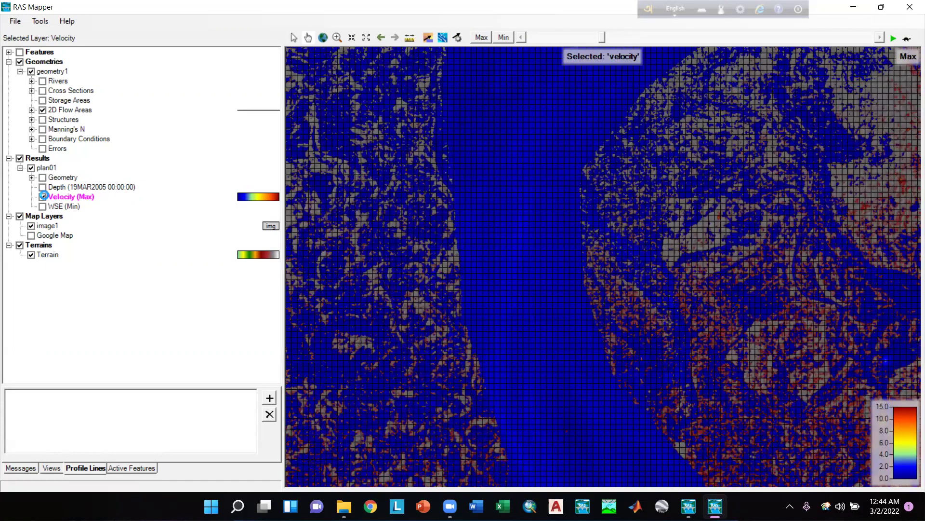
# Make Terrain the active layer, draw a profile line about 15,050 m long across the river's narrow upper reach and save it as 12345.
pyautogui.click(48, 255)
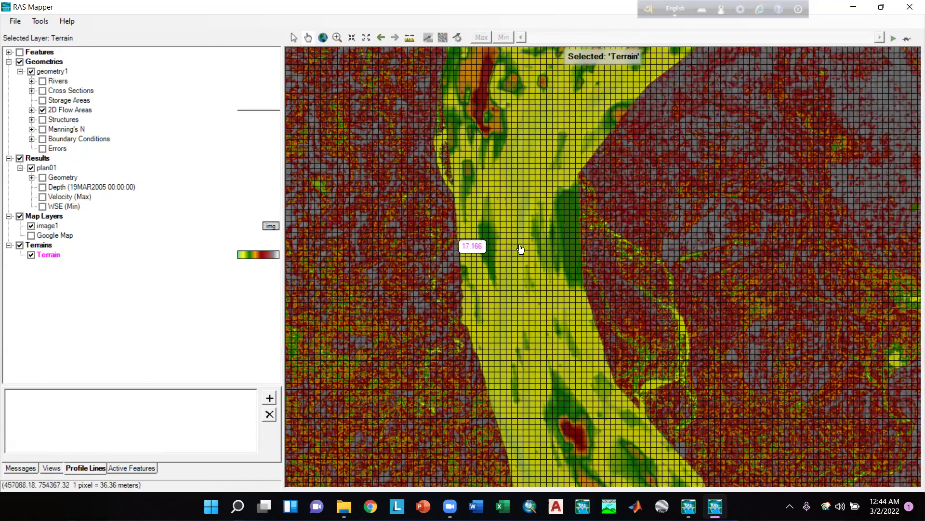
pyautogui.scroll(-1, 430, 260)
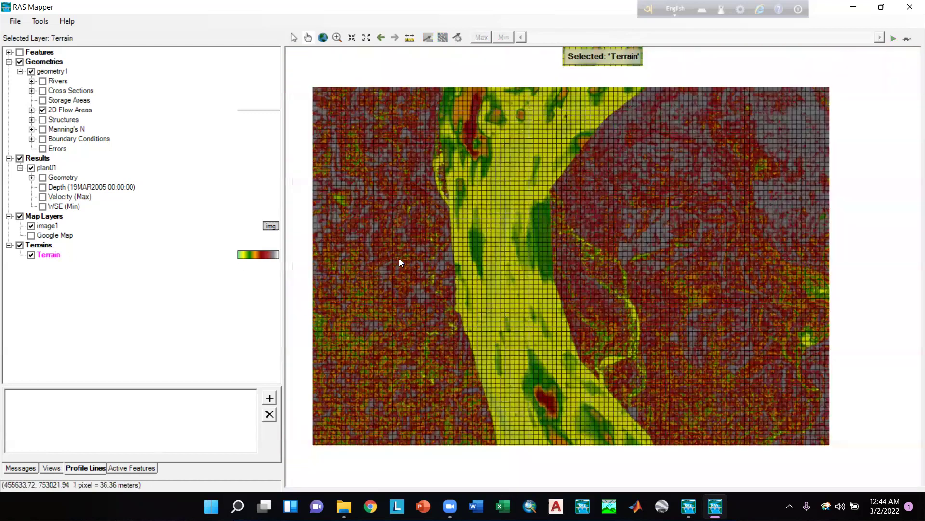
pyautogui.scroll(-1, 399, 259)
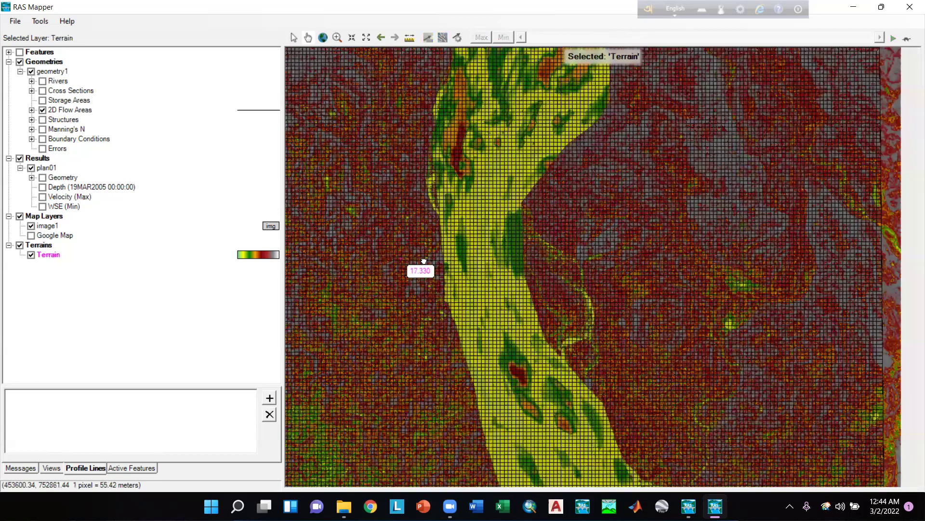
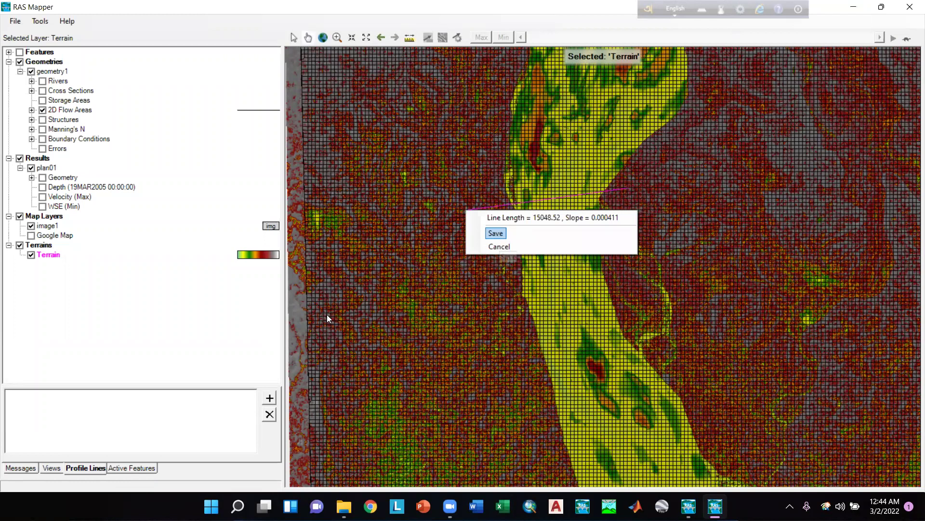
pyautogui.write('12345')
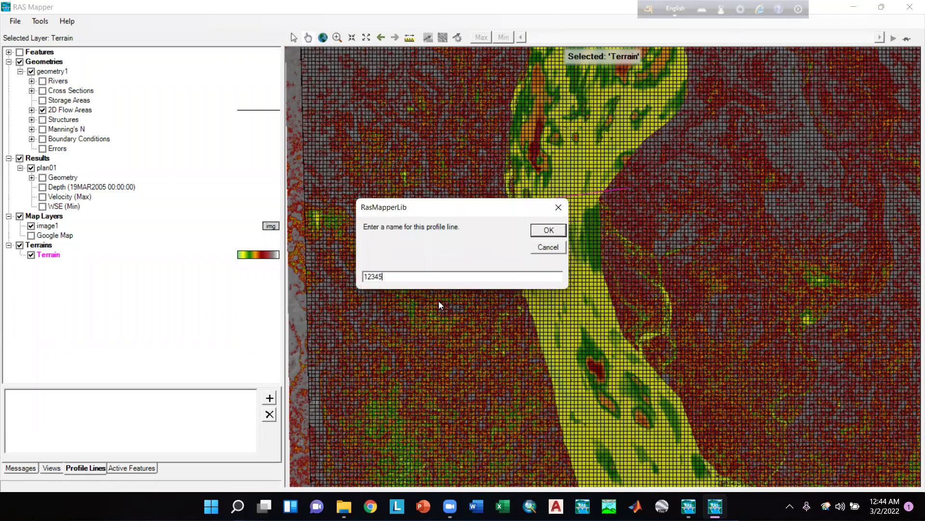
pyautogui.click(549, 231)
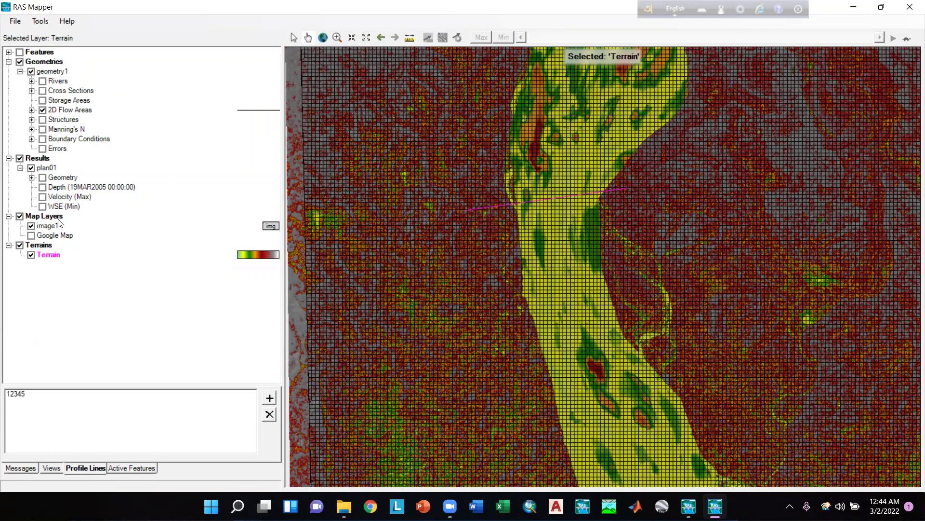
# Display the 19MAR2005 depth map of plan01 and select profile line 12345.
pyautogui.click(51, 190)
pyautogui.click(43, 187)
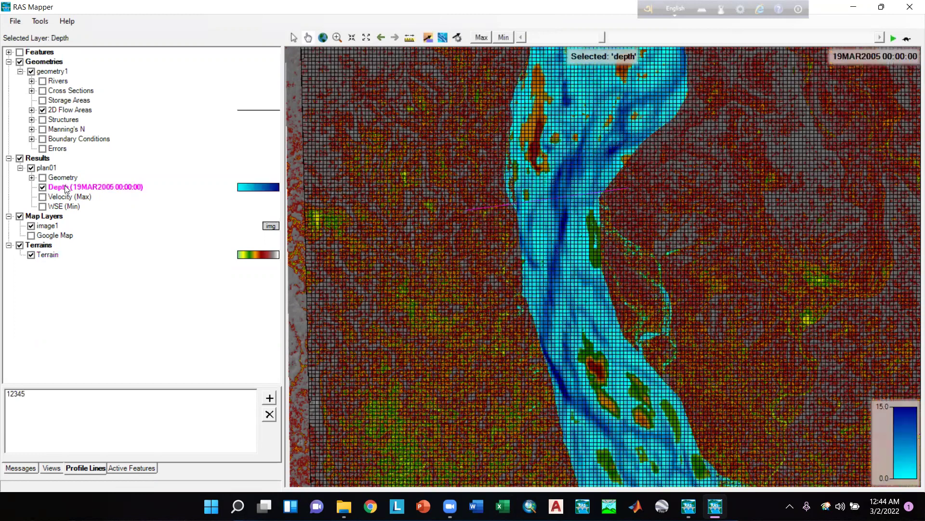
pyautogui.click(25, 393)
# Plot the depth time series for a point about 9,000 m along profile line 12345 and maximize the plot window.
pyautogui.scroll(1, 548, 218)
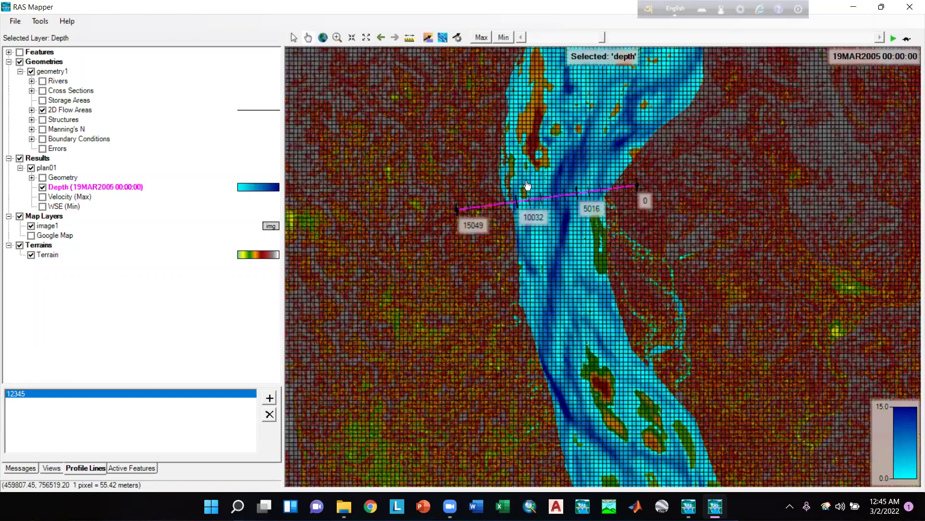
pyautogui.scroll(2, 538, 182)
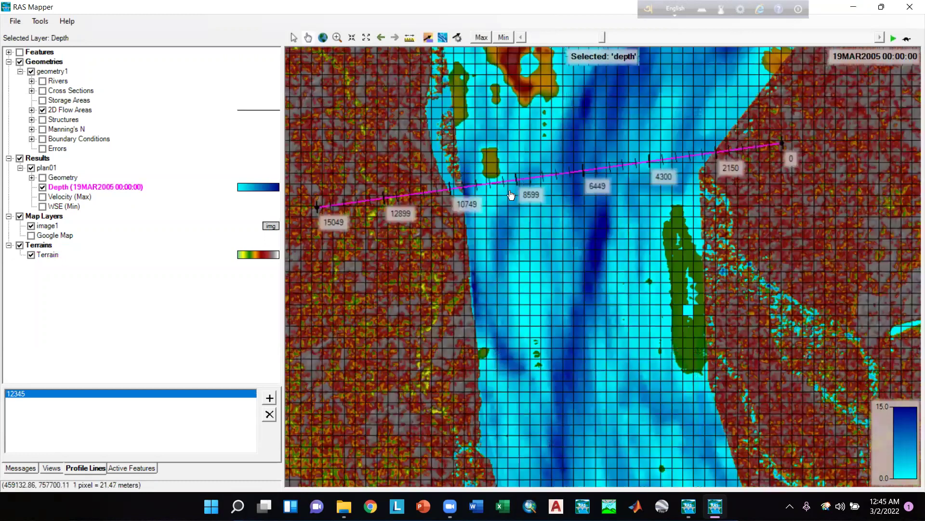
pyautogui.scroll(1, 499, 184)
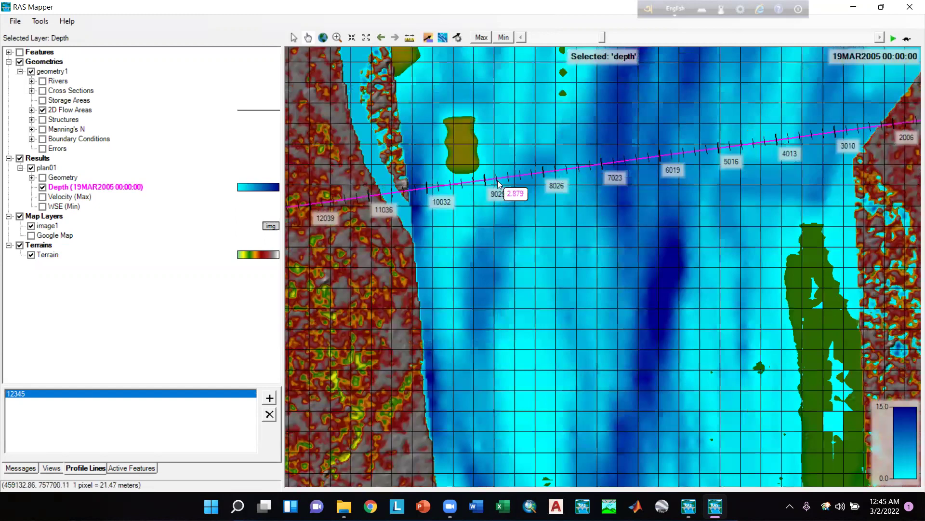
pyautogui.scroll(2, 498, 181)
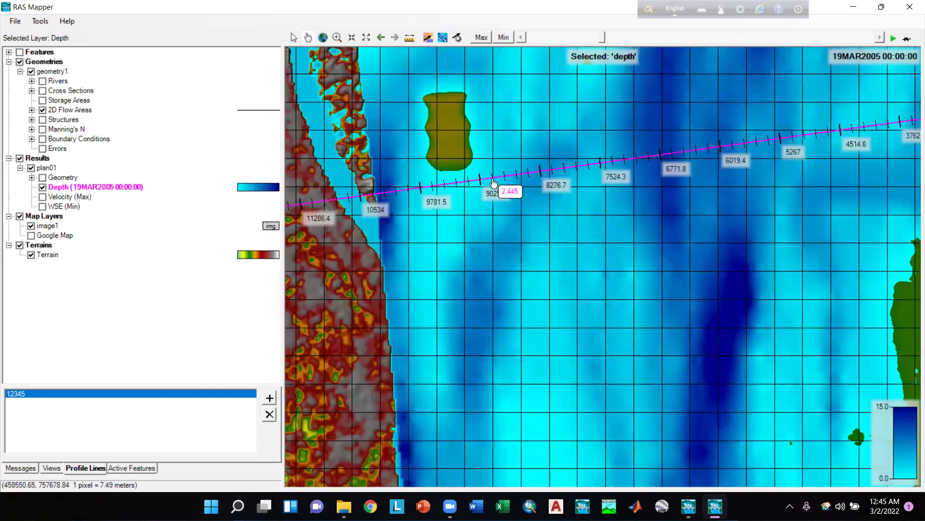
pyautogui.rightClick(494, 183)
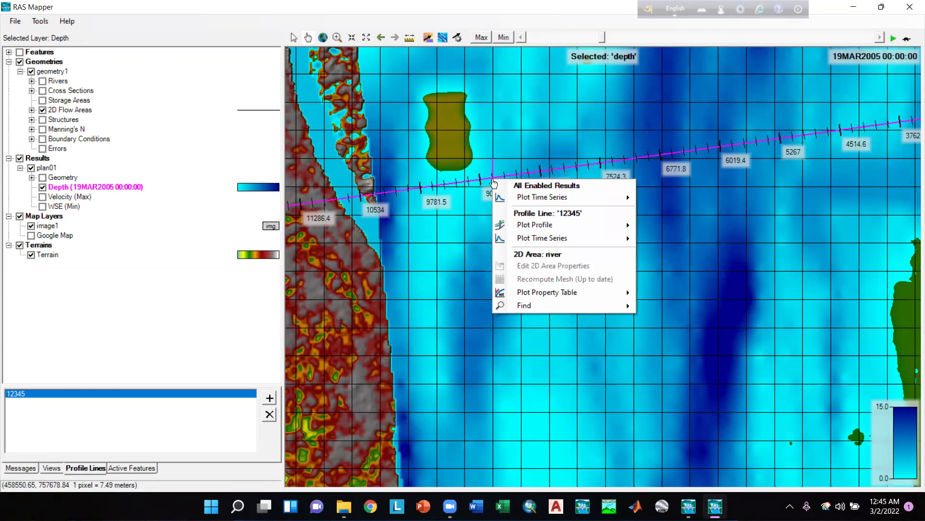
pyautogui.moveTo(545, 197)
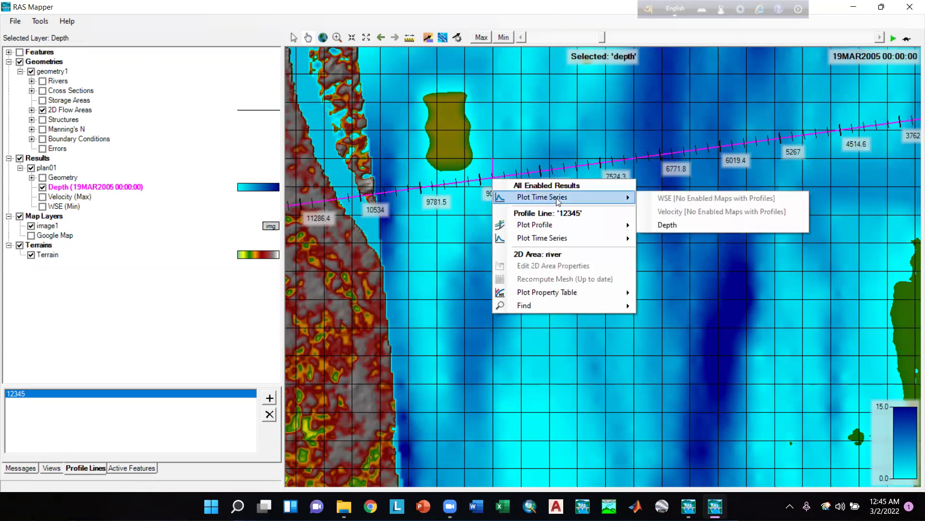
pyautogui.click(666, 226)
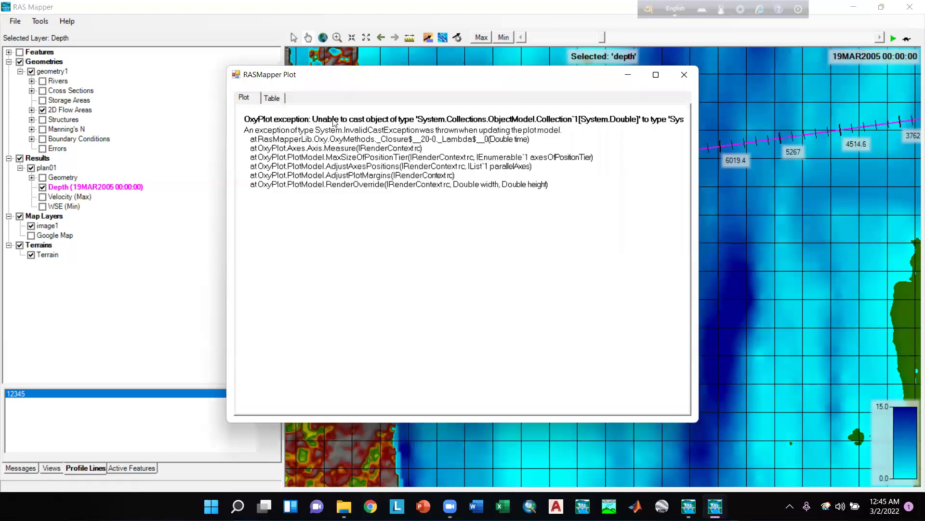
pyautogui.click(656, 74)
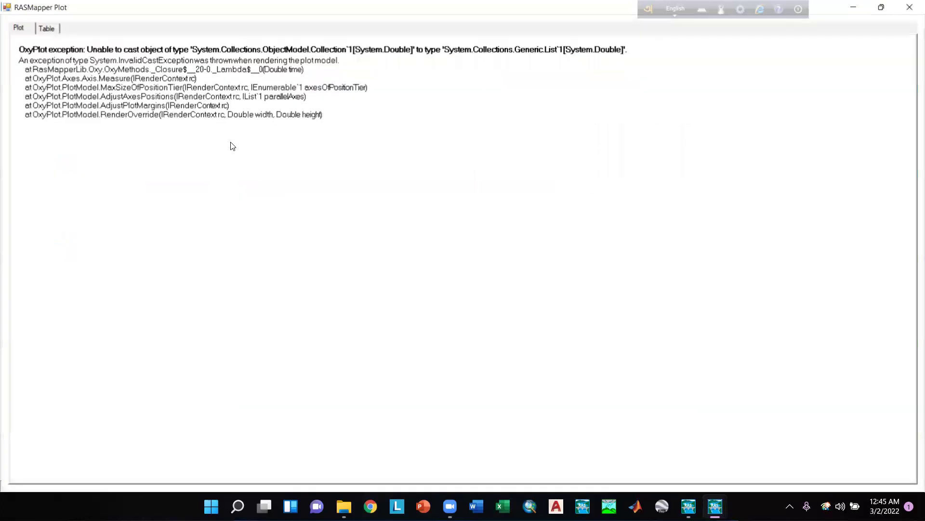
# Examine the tabulated plan01 depth values for January and February 2005 and return to the plot view.
pyautogui.click(45, 30)
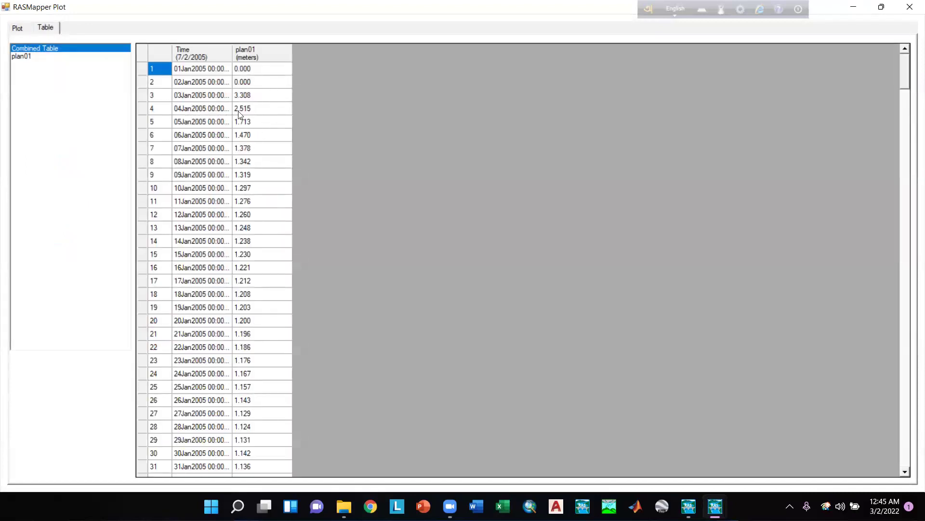
pyautogui.scroll(-3, 235, 122)
pyautogui.scroll(3, 237, 122)
pyautogui.scroll(-3, 258, 200)
pyautogui.scroll(-7, 205, 129)
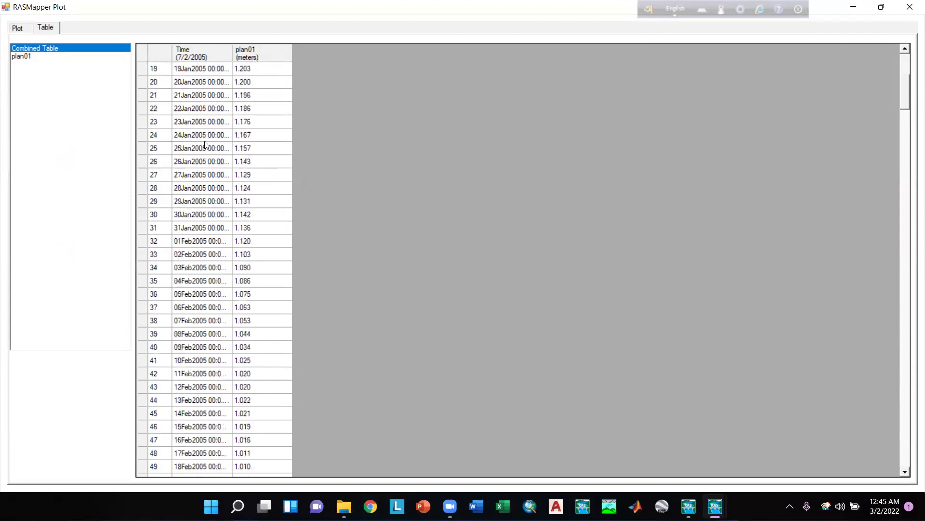
pyautogui.click(18, 28)
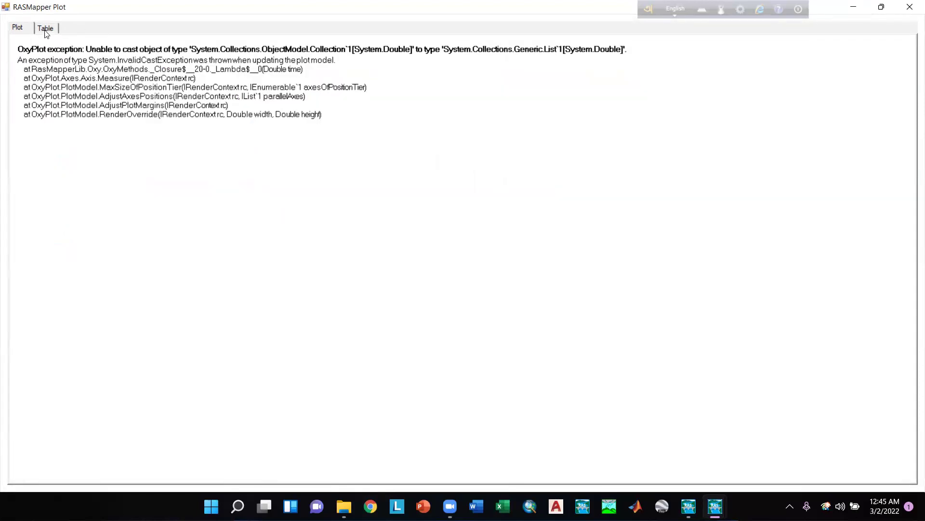
# Review the plan01 depth table and the combined table for the plotted point, and close the plot window.
pyautogui.click(49, 33)
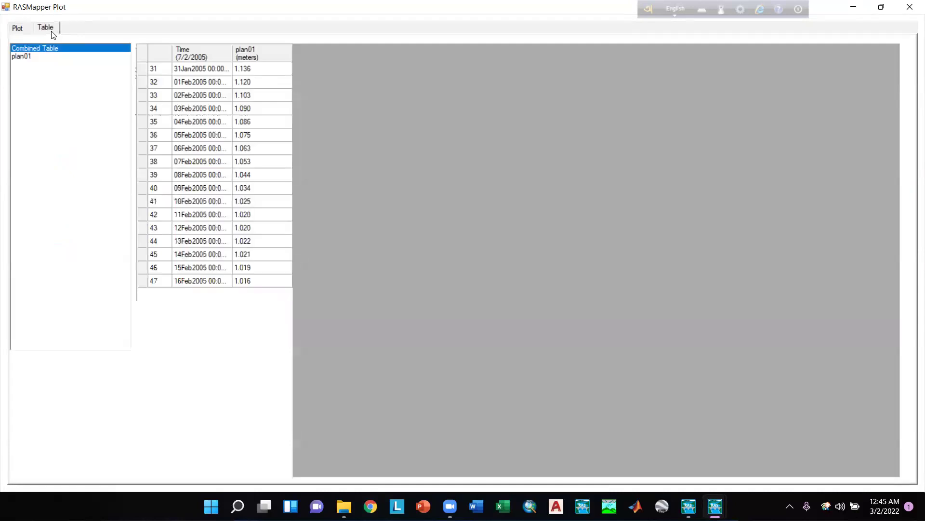
pyautogui.click(42, 56)
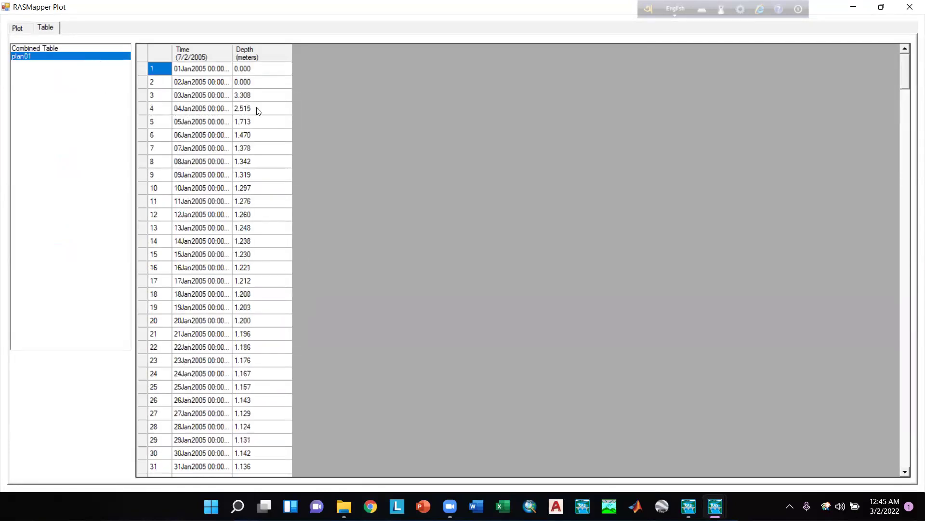
pyautogui.click(71, 49)
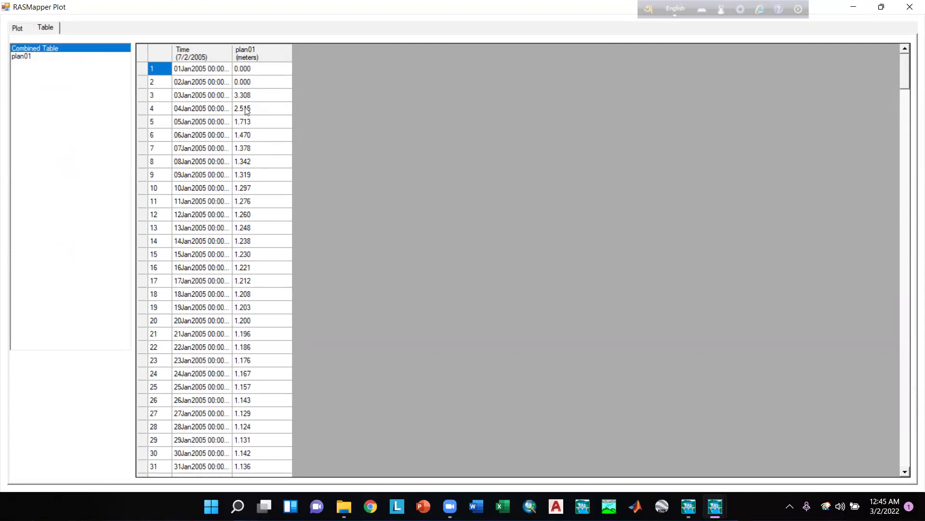
pyautogui.click(909, 7)
# Plot the depth time series for a mid-channel cell south of profile line 12345, below its 9,029 m mark.
pyautogui.scroll(-2, 510, 304)
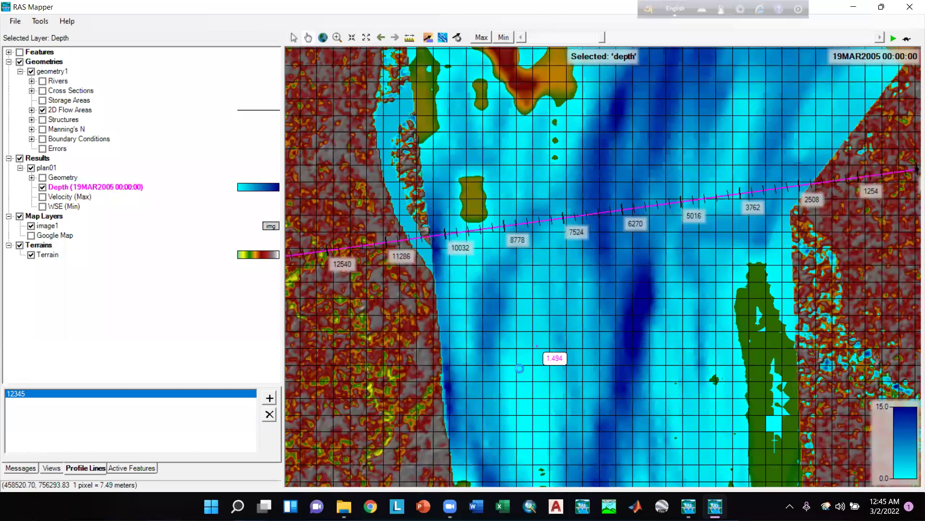
pyautogui.scroll(-1, 515, 344)
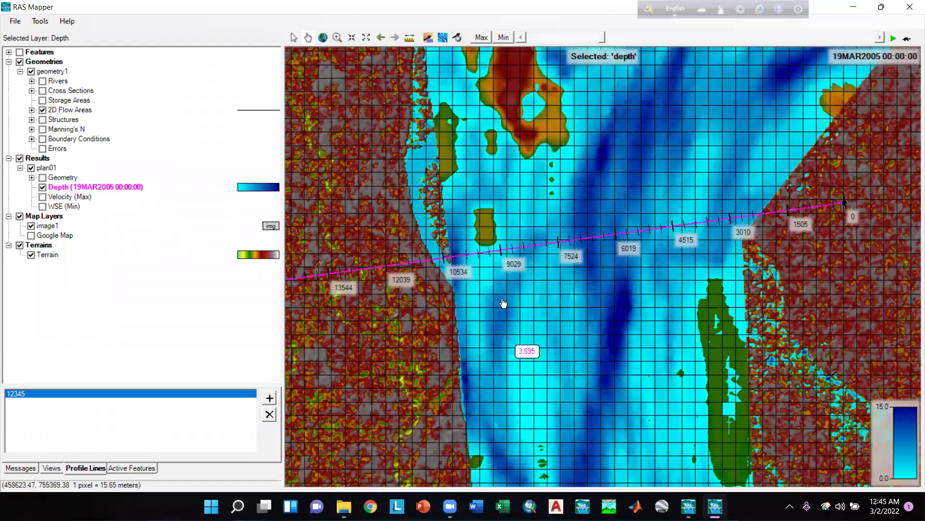
pyautogui.scroll(1, 507, 286)
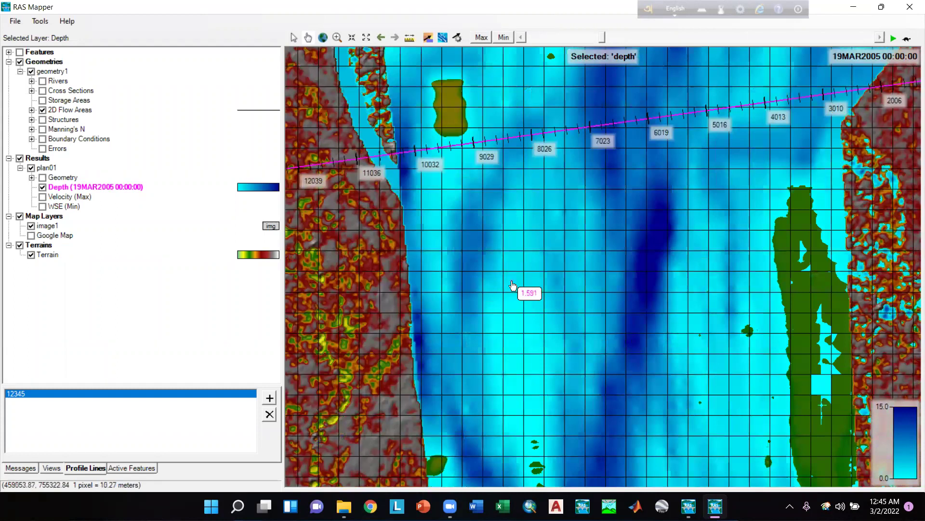
pyautogui.rightClick(512, 281)
pyautogui.moveTo(557, 300)
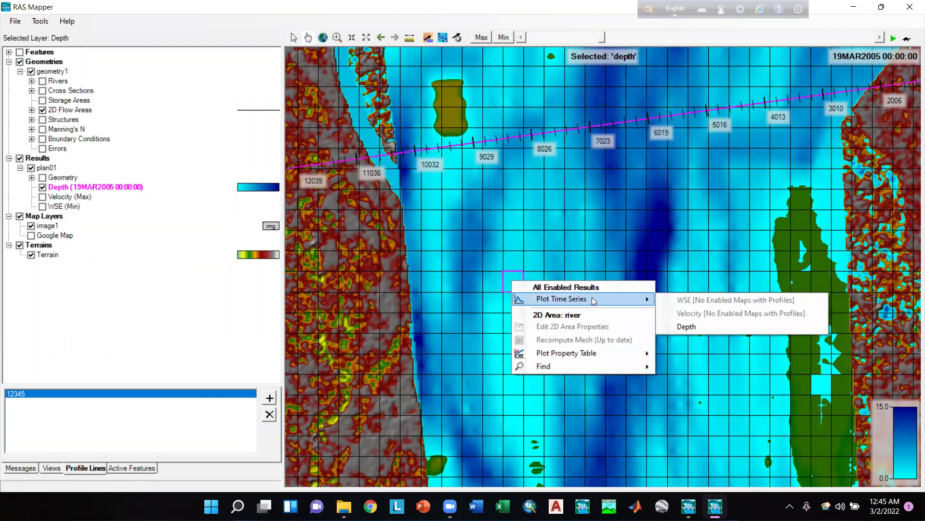
pyautogui.click(698, 330)
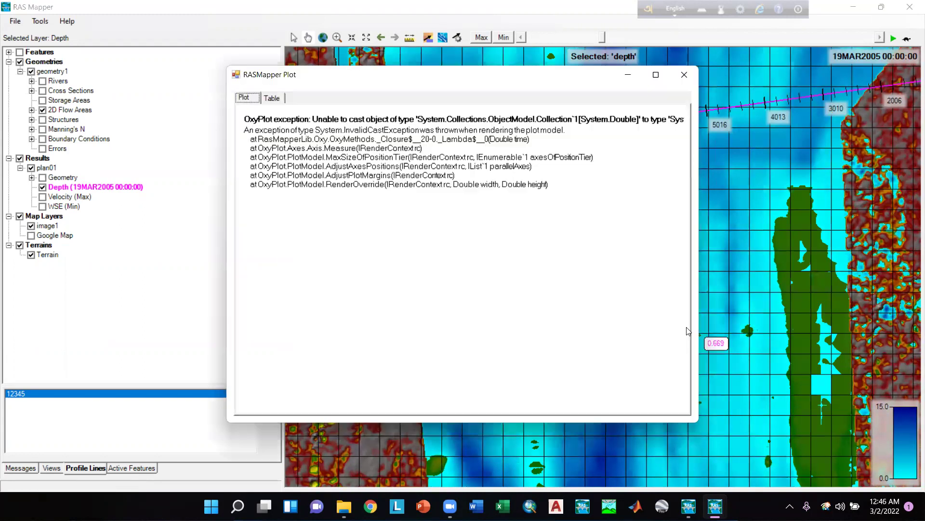
# Examine the tabulated plan01 depths for this cell from January through April 2005 in a maximized window and close the plot.
pyautogui.click(272, 99)
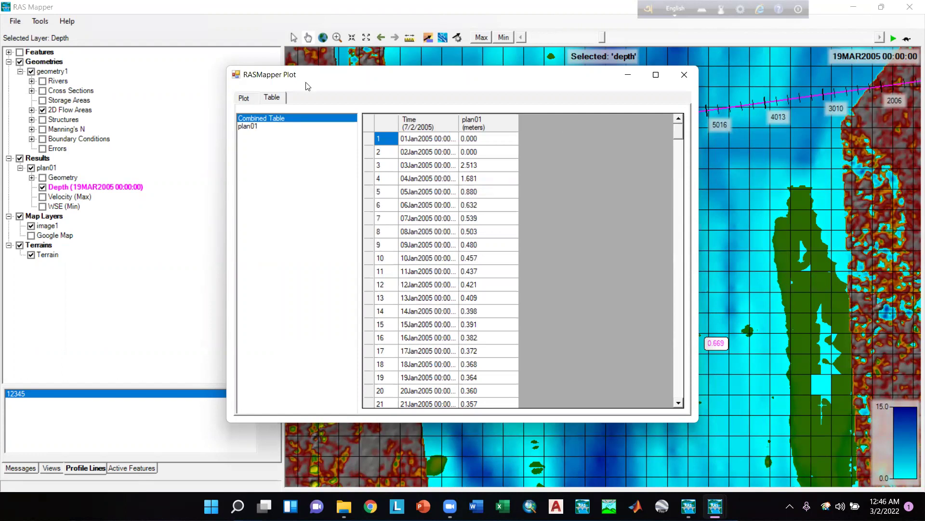
pyautogui.moveTo(307, 87); pyautogui.dragTo(193, 90)
pyautogui.click(553, 78)
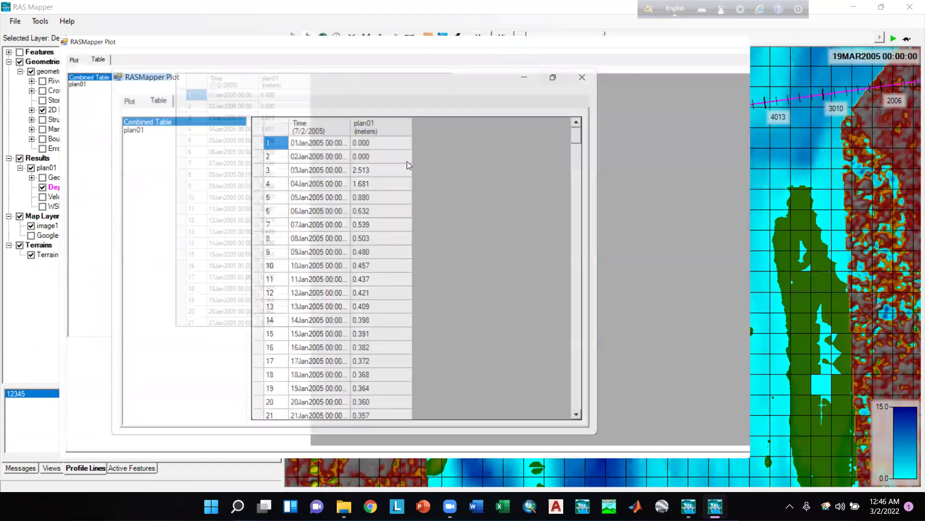
pyautogui.scroll(-11, 258, 151)
pyautogui.scroll(-16, 250, 293)
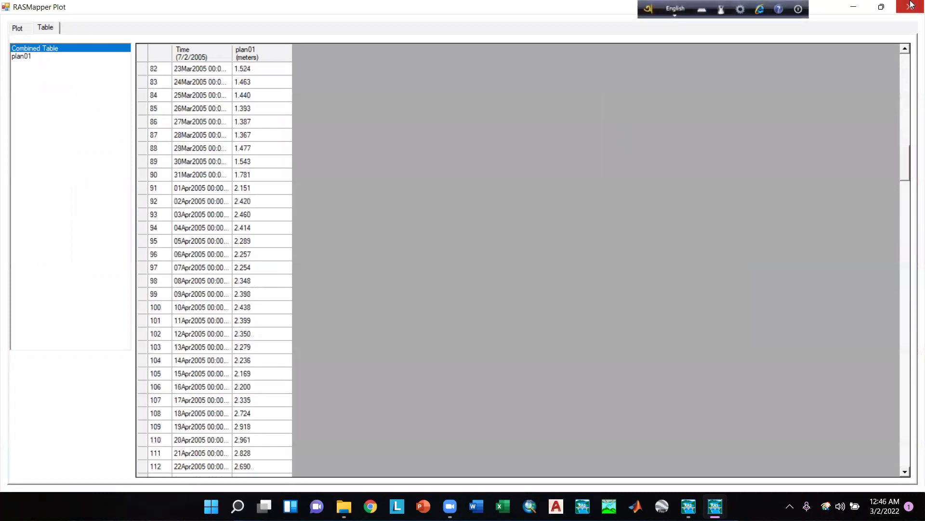
pyautogui.click(911, 5)
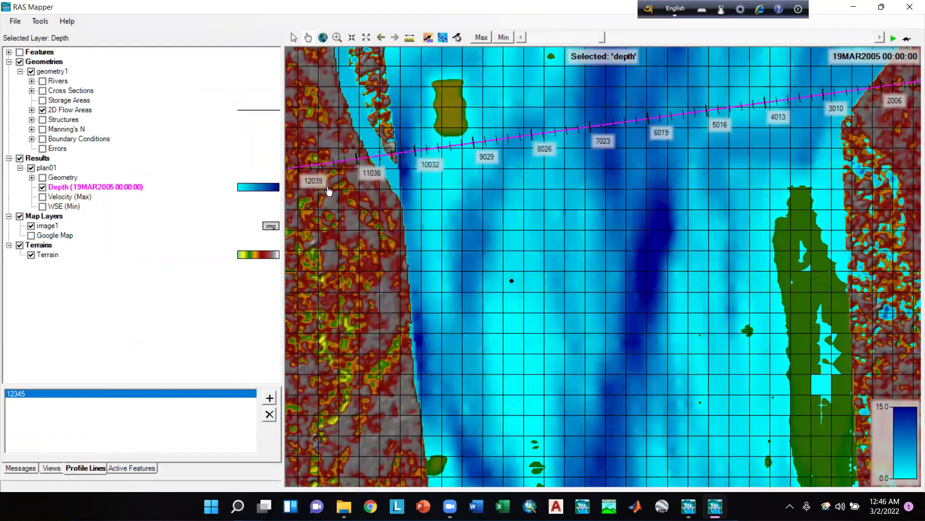
# Delete profile line 12345.
pyautogui.click(269, 414)
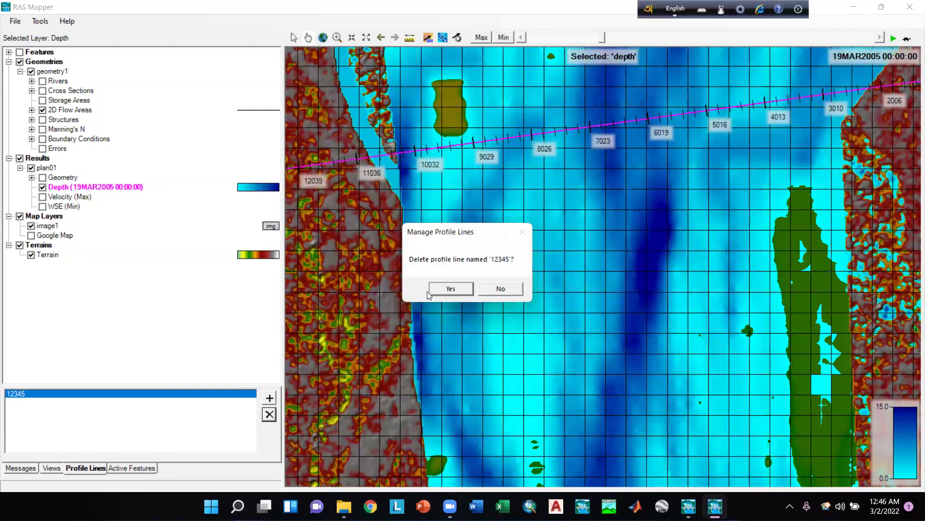
pyautogui.click(439, 292)
pyautogui.scroll(1, 402, 62)
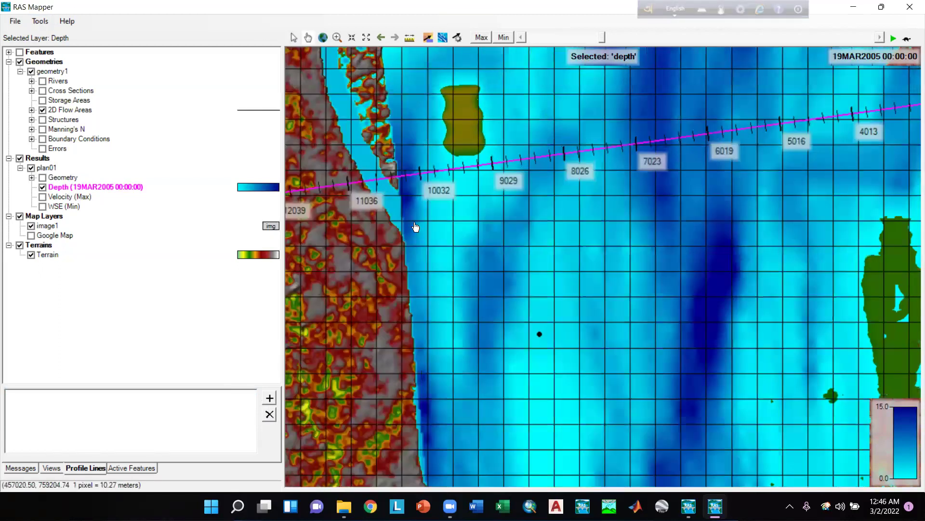
pyautogui.scroll(-1, 416, 227)
pyautogui.scroll(-2, 385, 216)
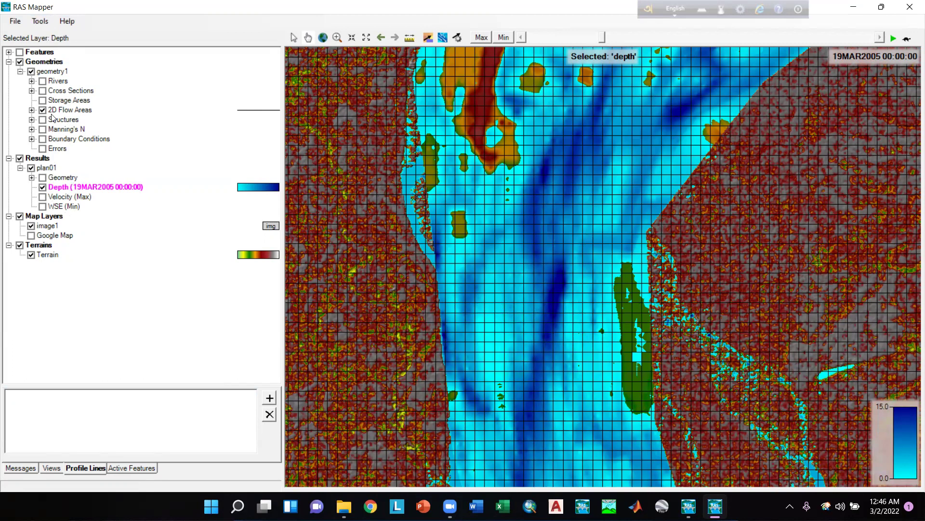
# Add a new Depth results map to plan01 for the Maximum profile, stored to disk as a raster based on Terrain.
pyautogui.click(49, 20)
pyautogui.click(50, 20)
pyautogui.click(43, 21)
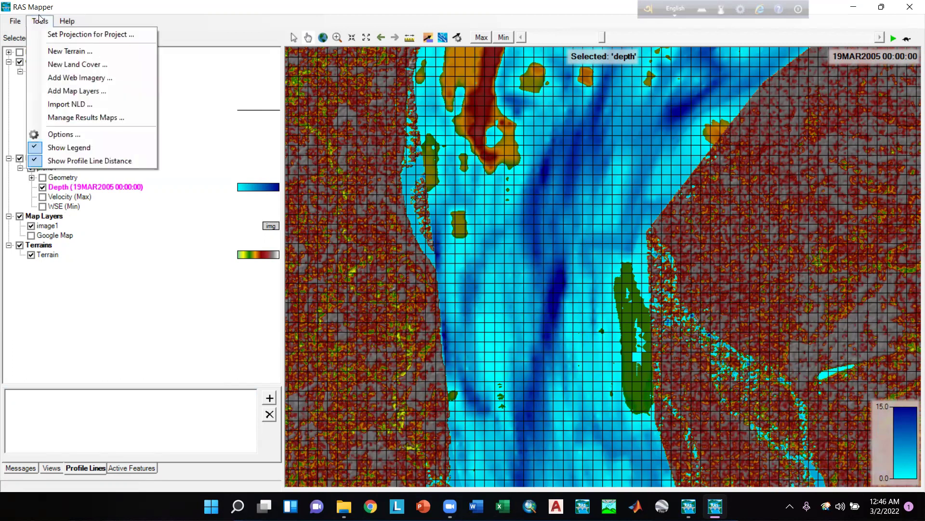
pyautogui.click(71, 118)
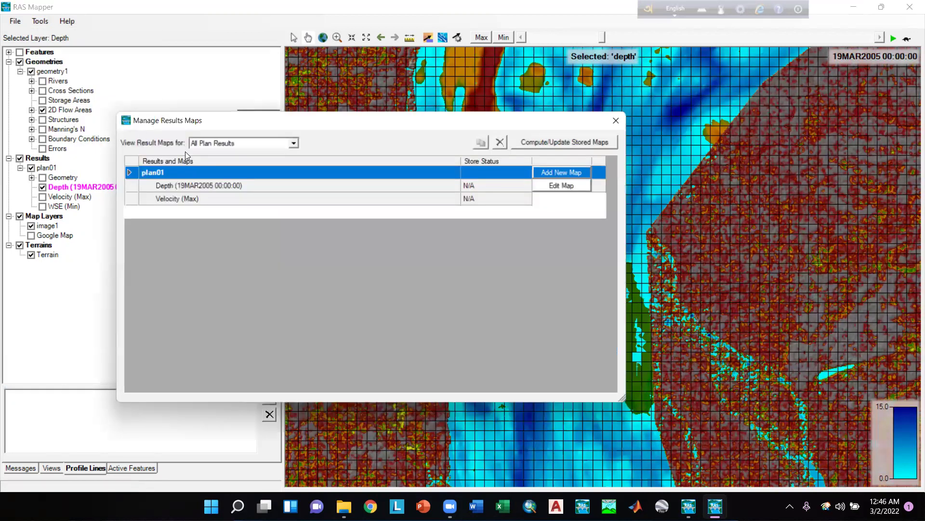
pyautogui.click(569, 172)
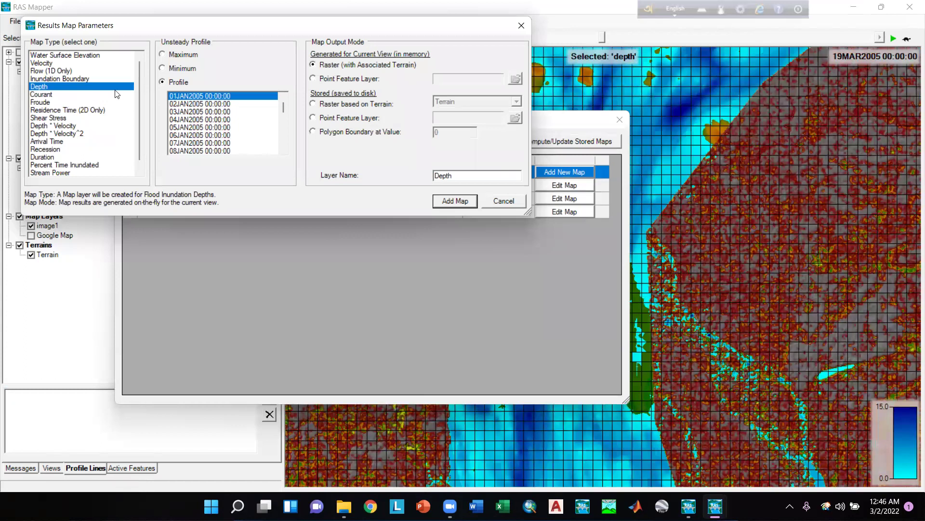
pyautogui.moveTo(379, 29); pyautogui.dragTo(426, 96)
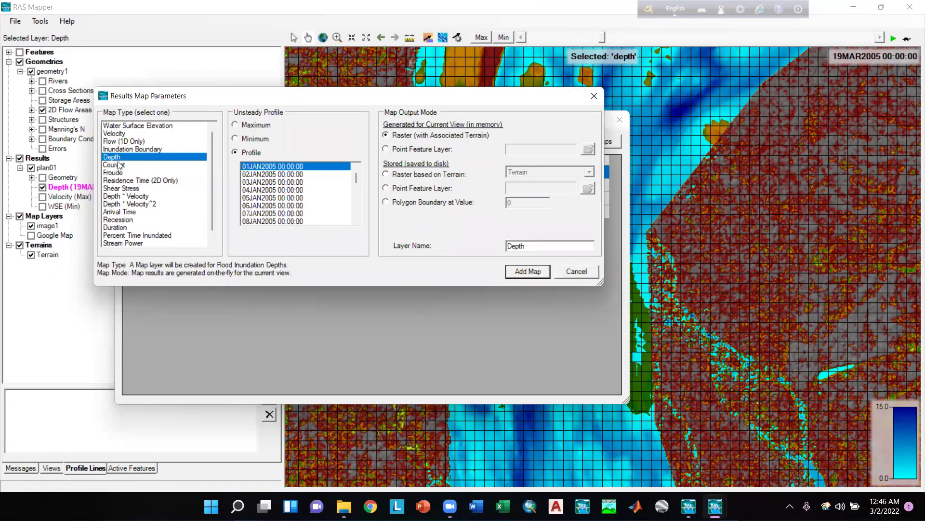
pyautogui.click(235, 125)
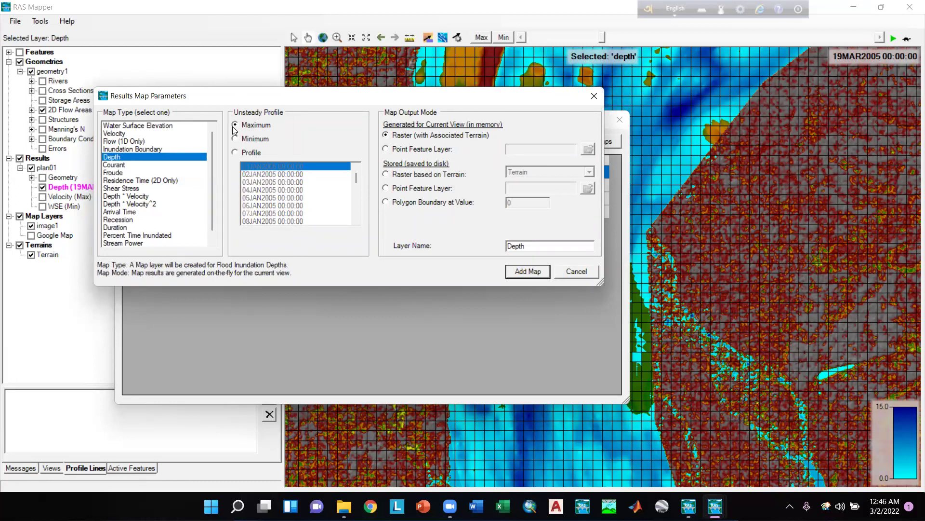
pyautogui.click(405, 176)
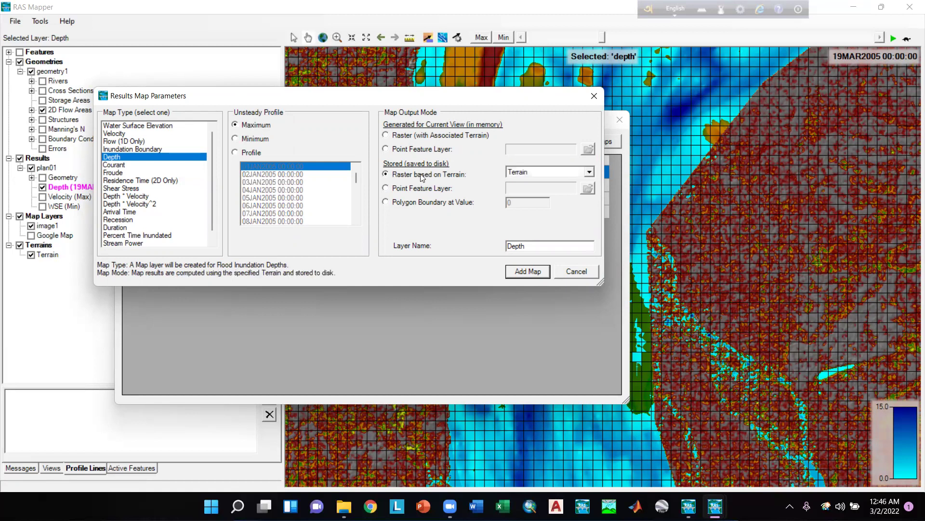
pyautogui.click(528, 273)
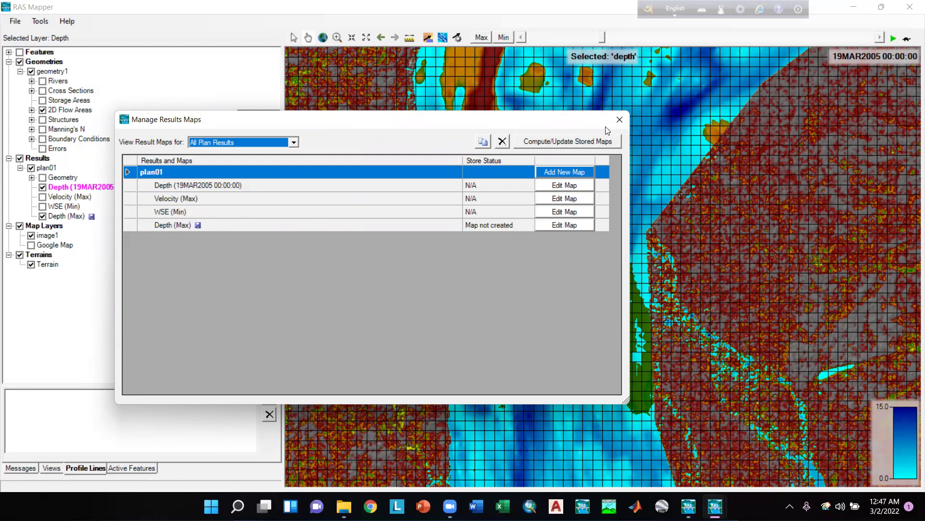
pyautogui.click(620, 121)
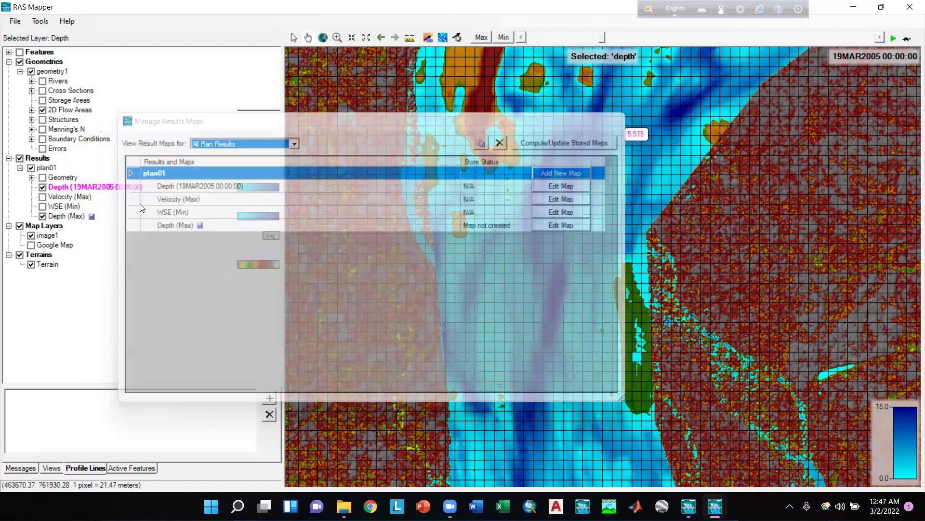
# Select the Depth (Max) layer of plan01 and compute its stored map.
pyautogui.click(57, 215)
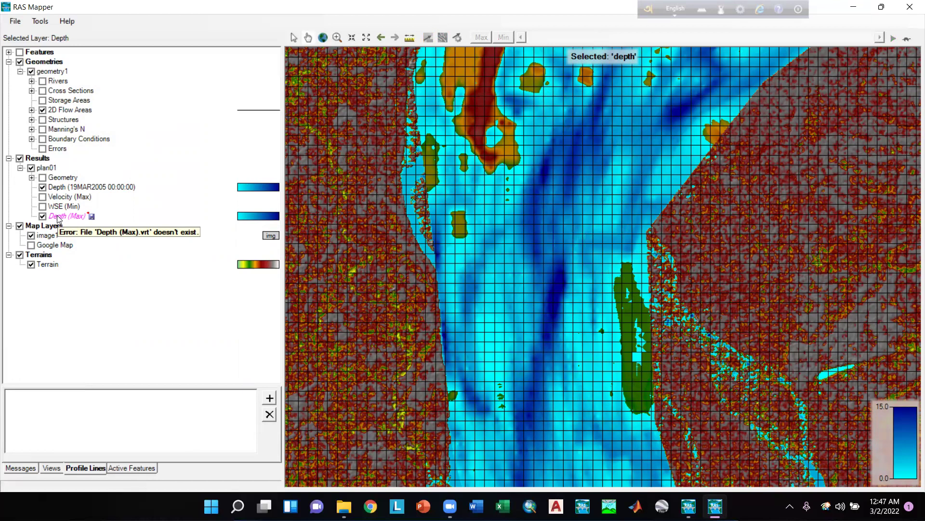
pyautogui.rightClick(56, 217)
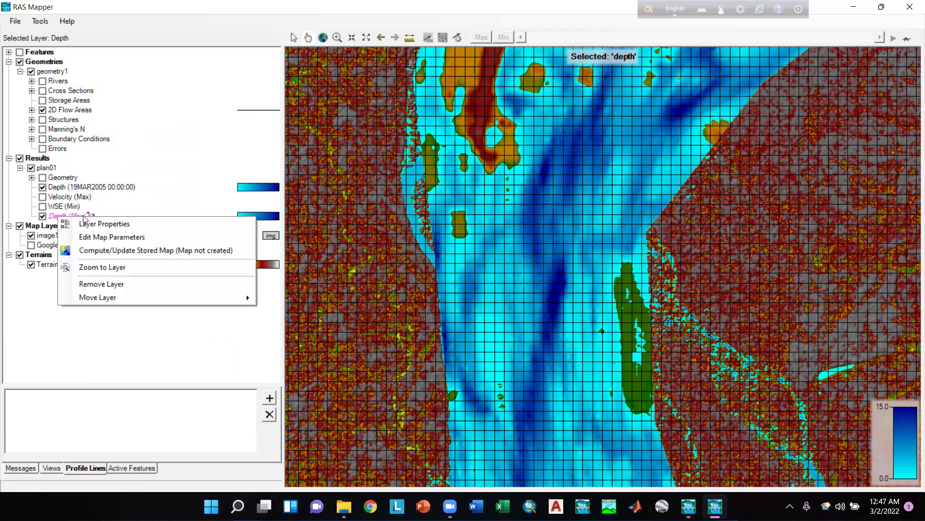
pyautogui.click(181, 253)
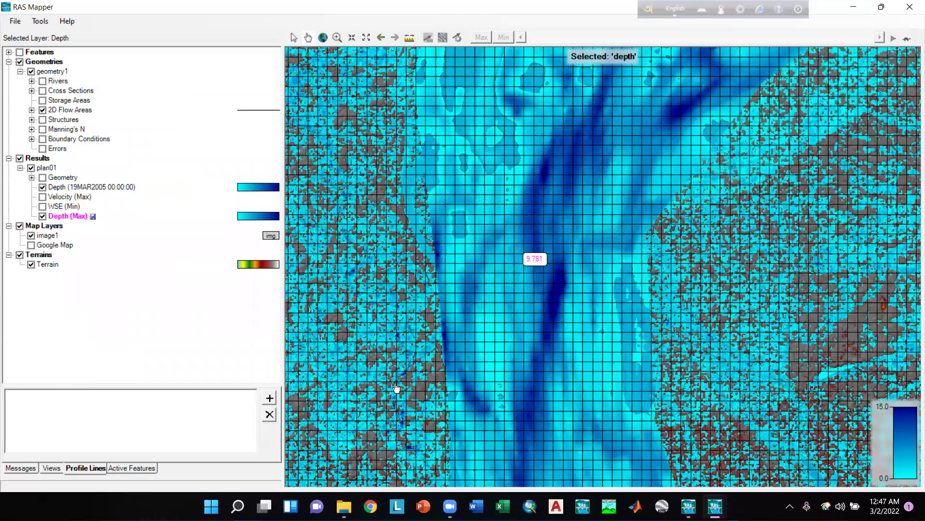
pyautogui.moveTo(398, 366)
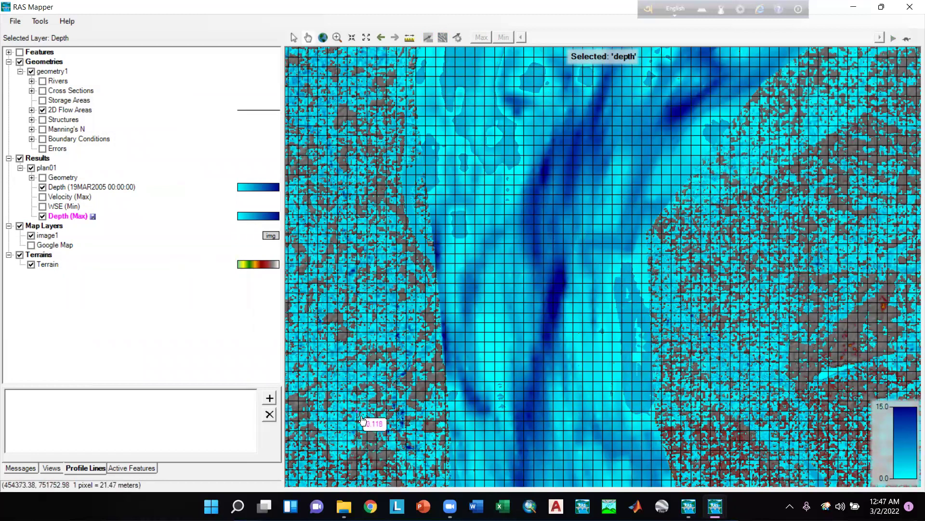
# Open the plan01 folder in File Explorer and check the file type and creation time of the exported Depth (Max) terrain raster.
pyautogui.moveTo(347, 504)
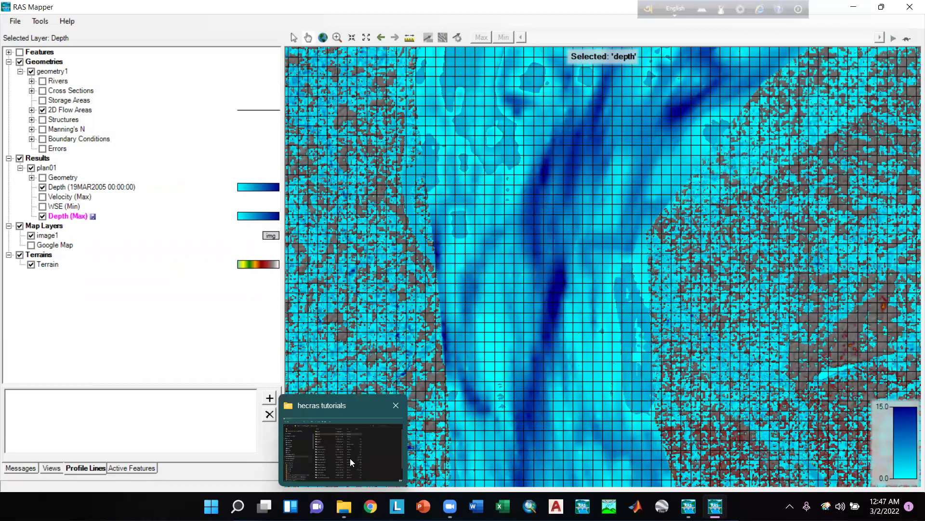
pyautogui.click(350, 458)
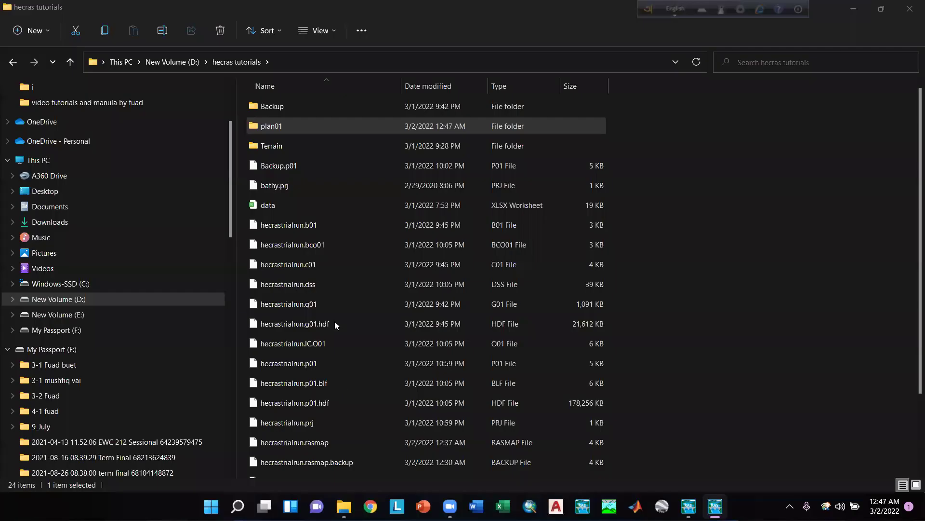
pyautogui.doubleClick(289, 124)
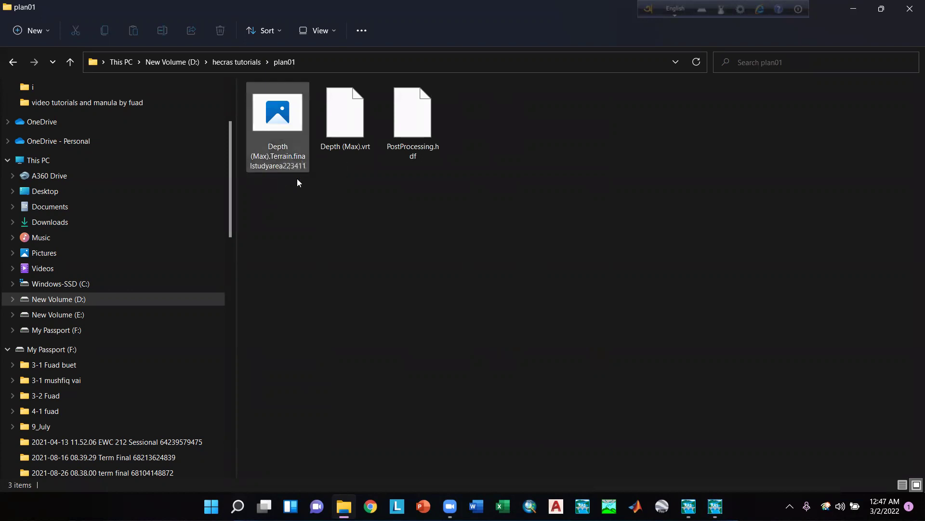
pyautogui.rightClick(292, 147)
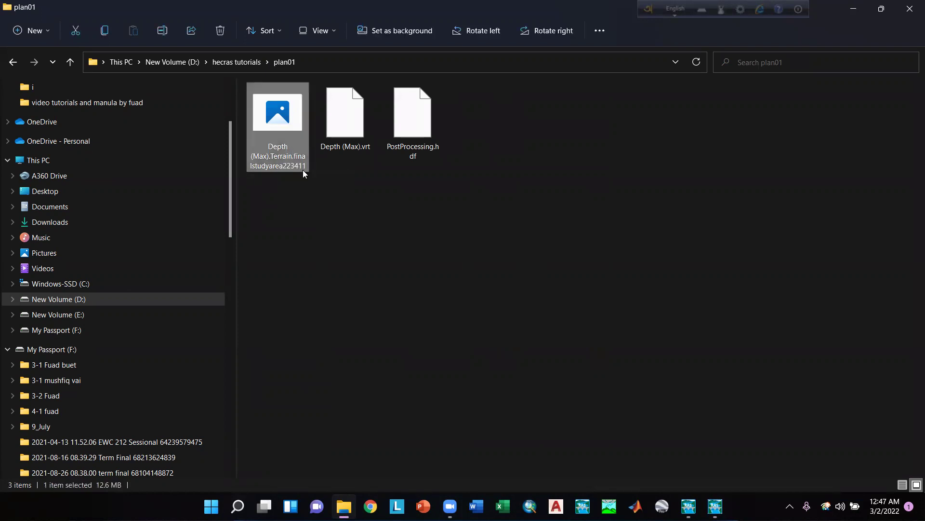
pyautogui.click(363, 323)
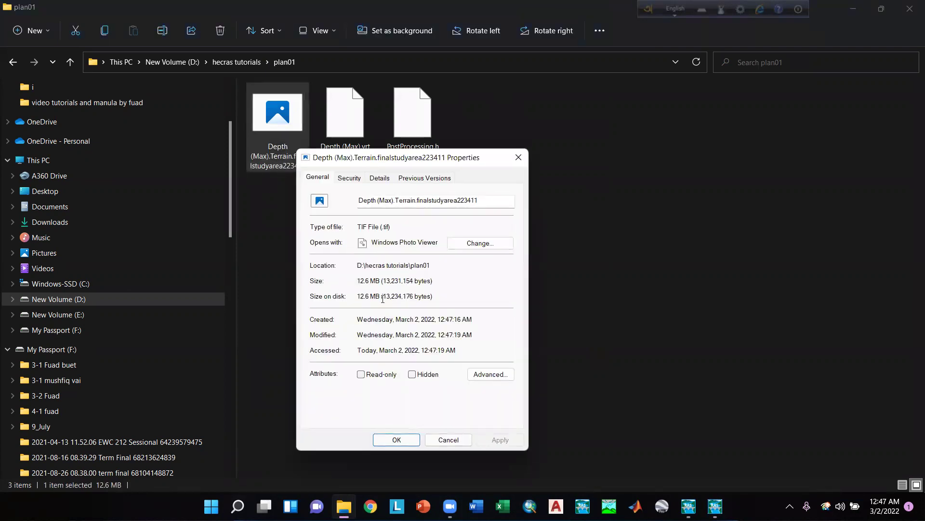
pyautogui.moveTo(437, 320); pyautogui.dragTo(479, 334)
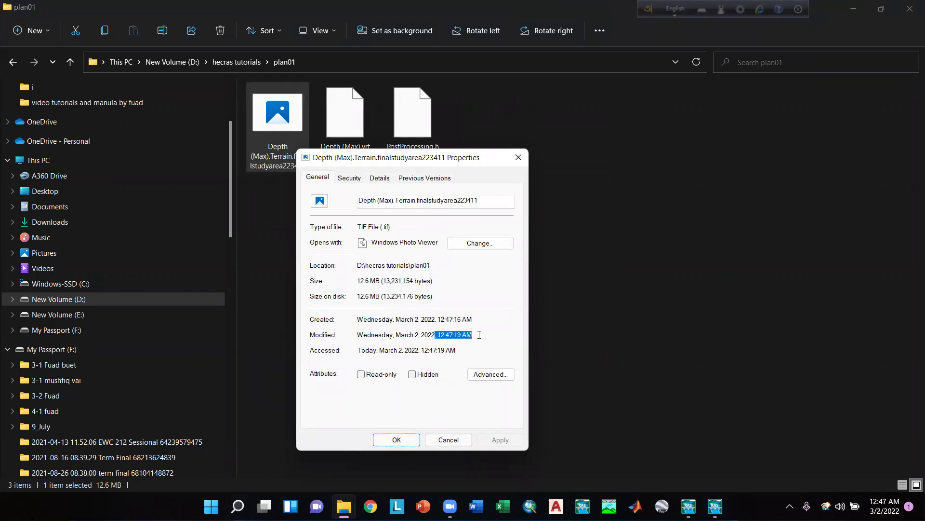
pyautogui.click(396, 440)
# Switch back to RAS Mapper, hide both the Depth (19MAR2005 00:00:00) and Depth (Max) maps, and make the 19MAR2005 depth the active layer.
pyautogui.moveTo(687, 503)
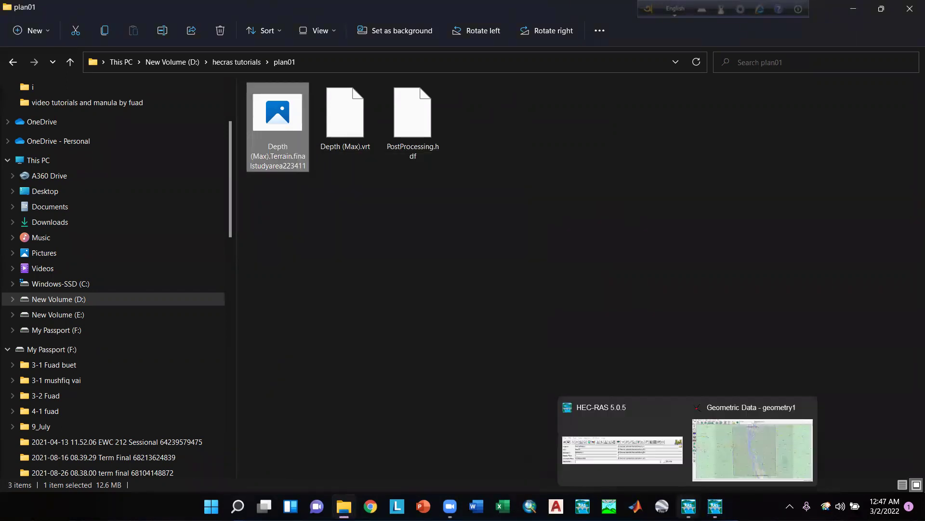
pyautogui.click(714, 462)
pyautogui.doubleClick(251, 138)
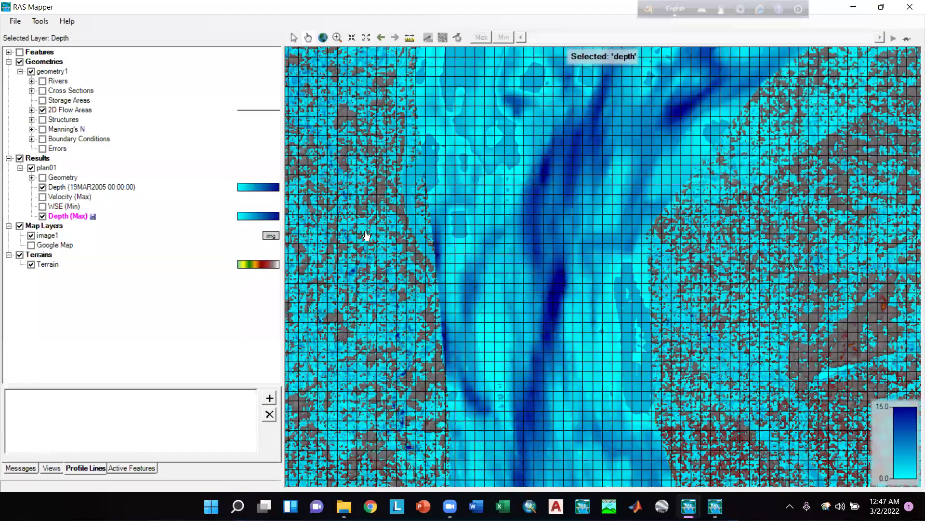
pyautogui.scroll(-2, 364, 260)
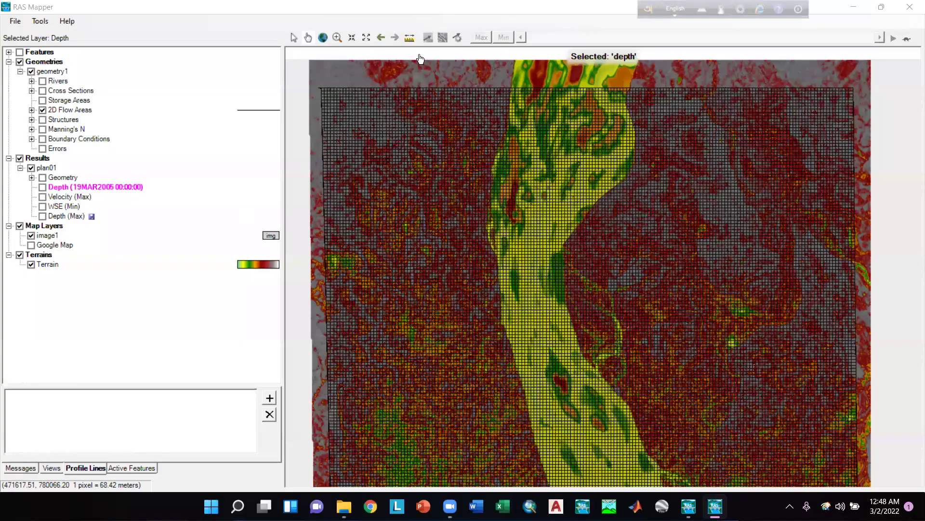
# Measure a line about 18,047 m long from the river's west bank southwest across the floodplain, without saving it as a profile line.
pyautogui.click(409, 38)
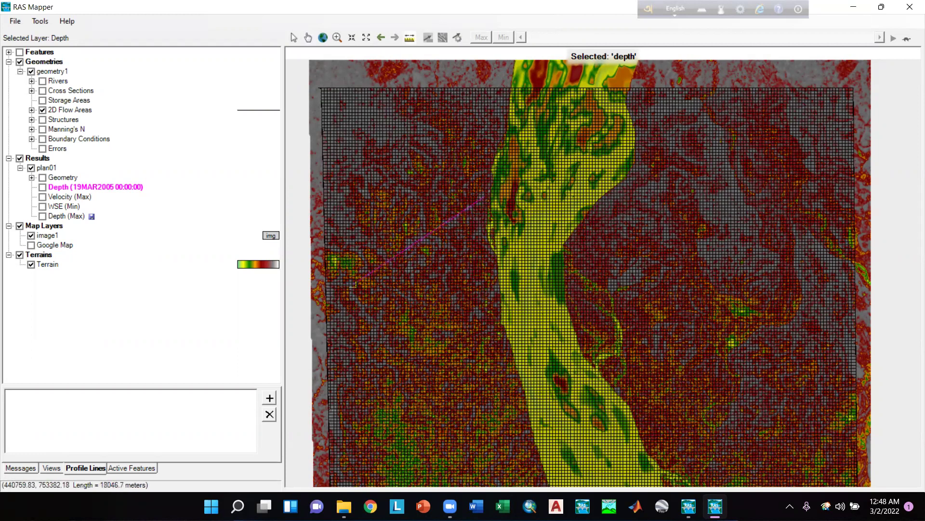
pyautogui.doubleClick(354, 284)
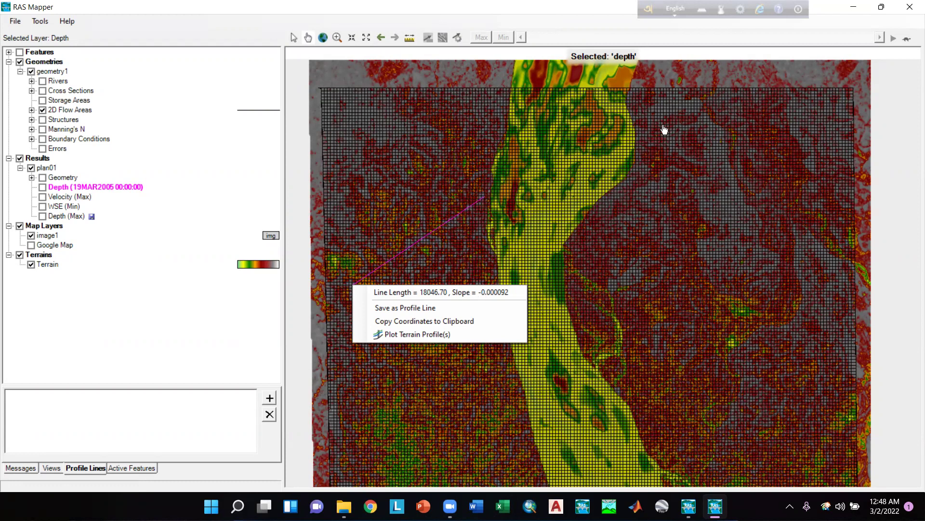
pyautogui.click(742, 56)
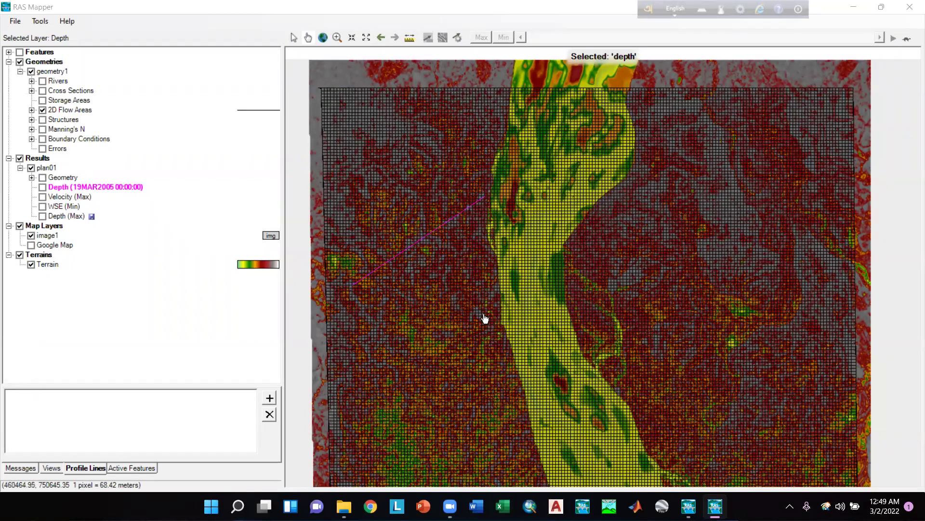
# Make Velocity (Max) the active result layer of plan01.
pyautogui.click(59, 197)
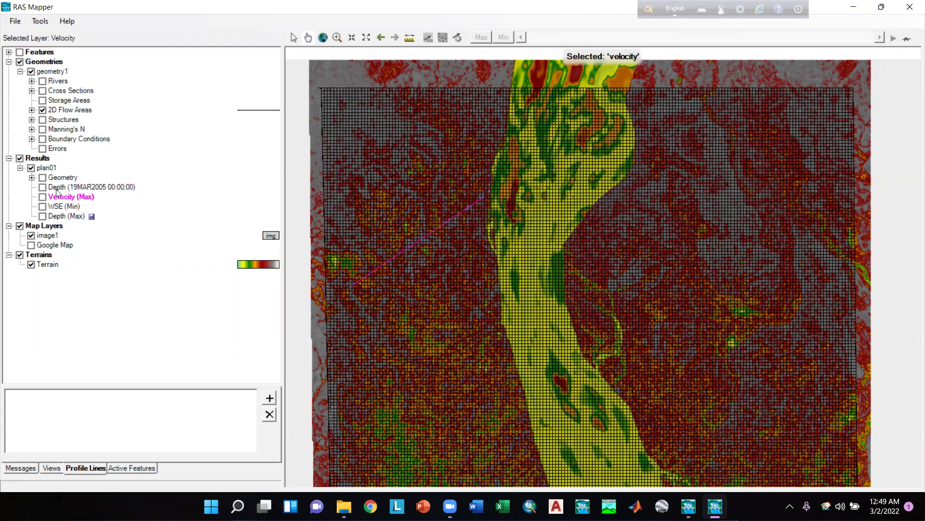